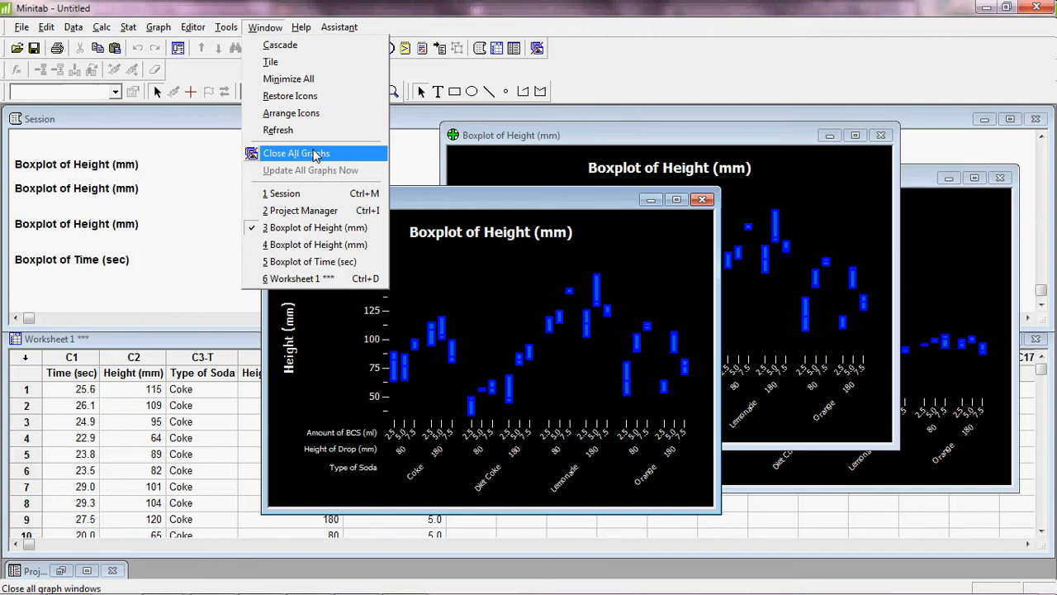
Close every open boxplot graph window, leaving only the Session window and Worksheet 1.
click(281, 152)
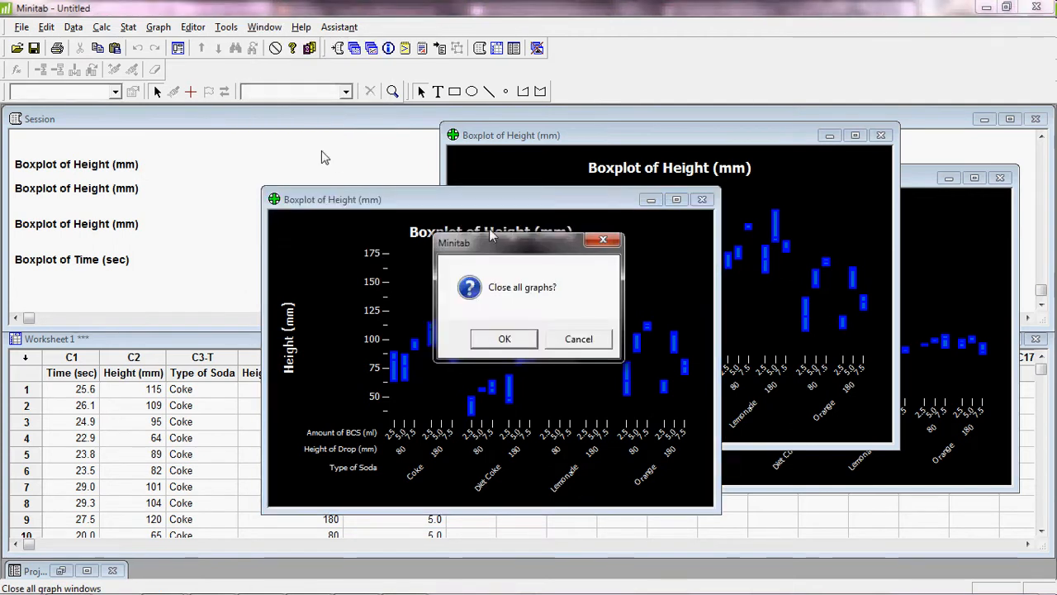
click(529, 340)
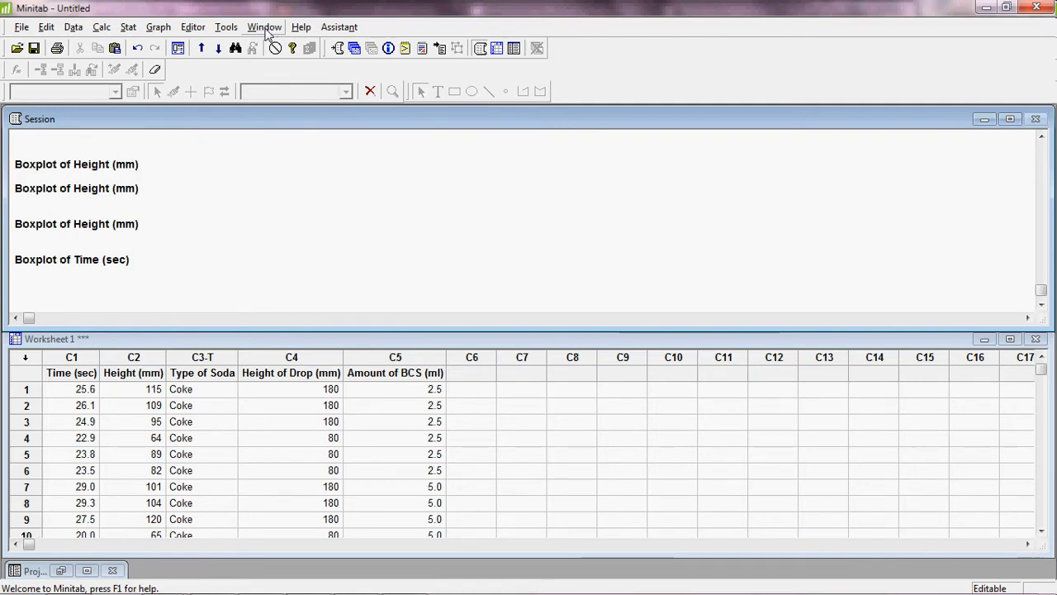
click(227, 26)
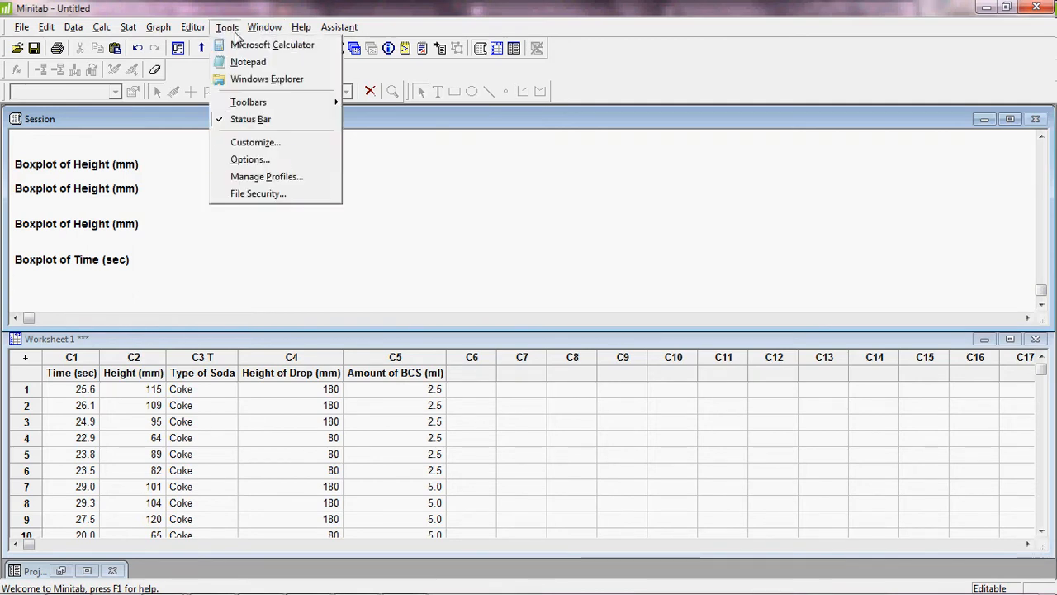
click(273, 160)
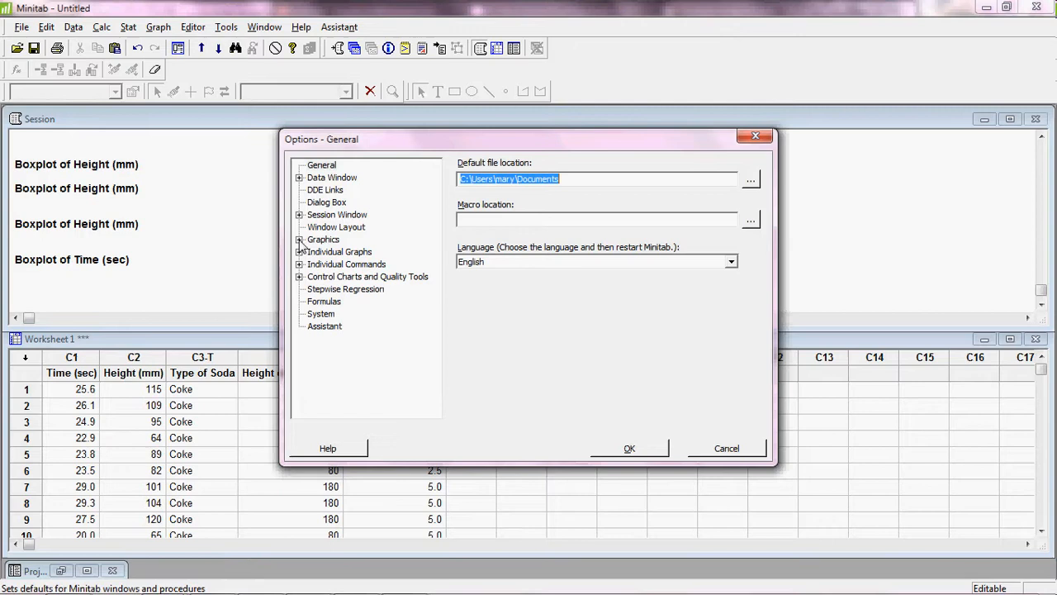
click(299, 239)
click(359, 350)
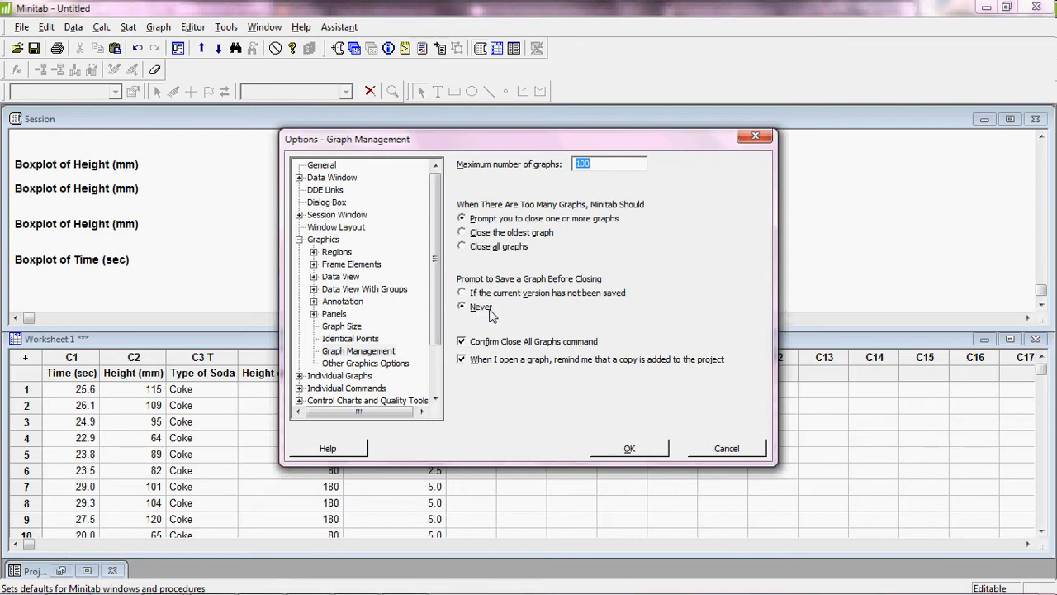
click(720, 450)
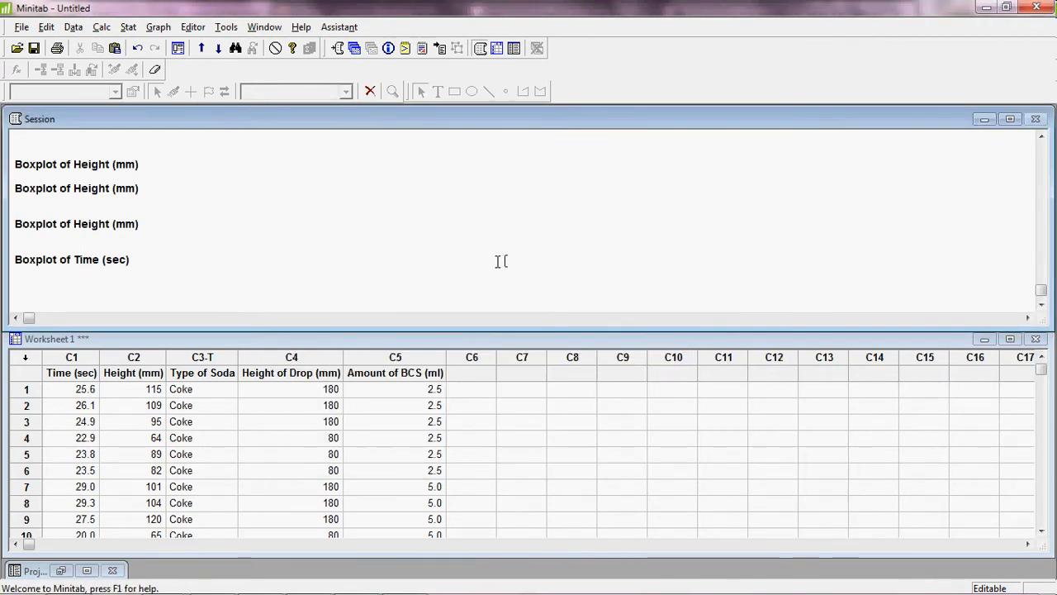
Activate Worksheet 1 and select the entire Height (mm) column C2.
click(313, 342)
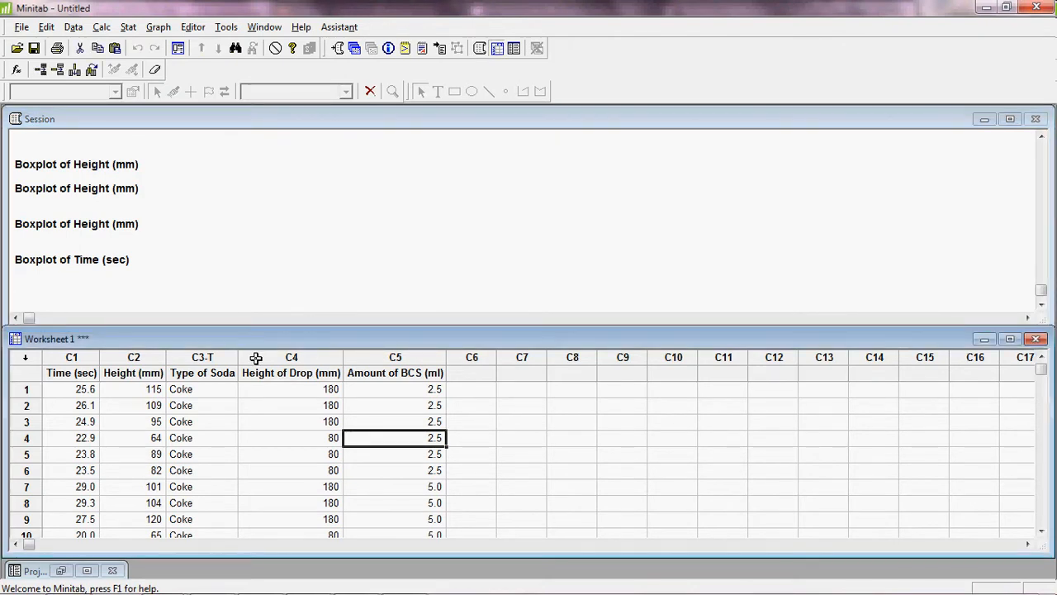
drag(152, 359, 157, 358)
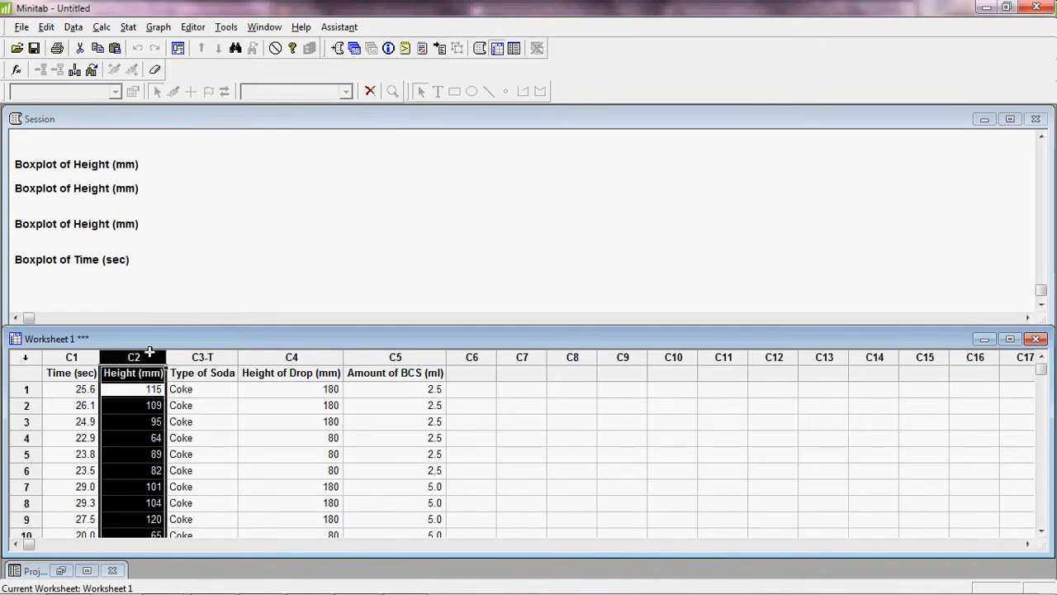
Open Stat > ANOVA > General Linear Model with Height (mm) as the response.
click(130, 29)
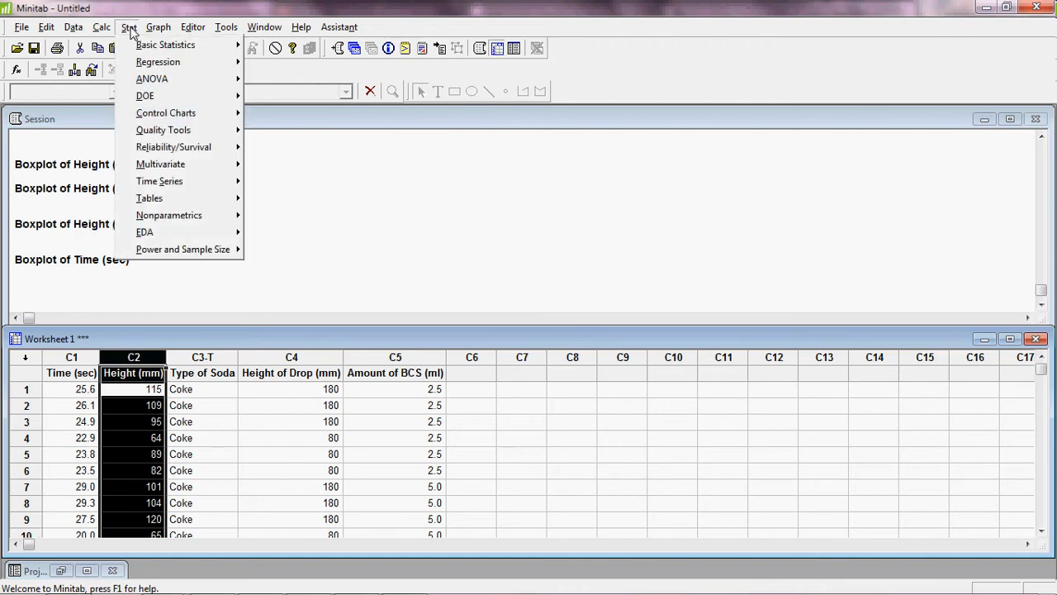
mouse_move(188, 80)
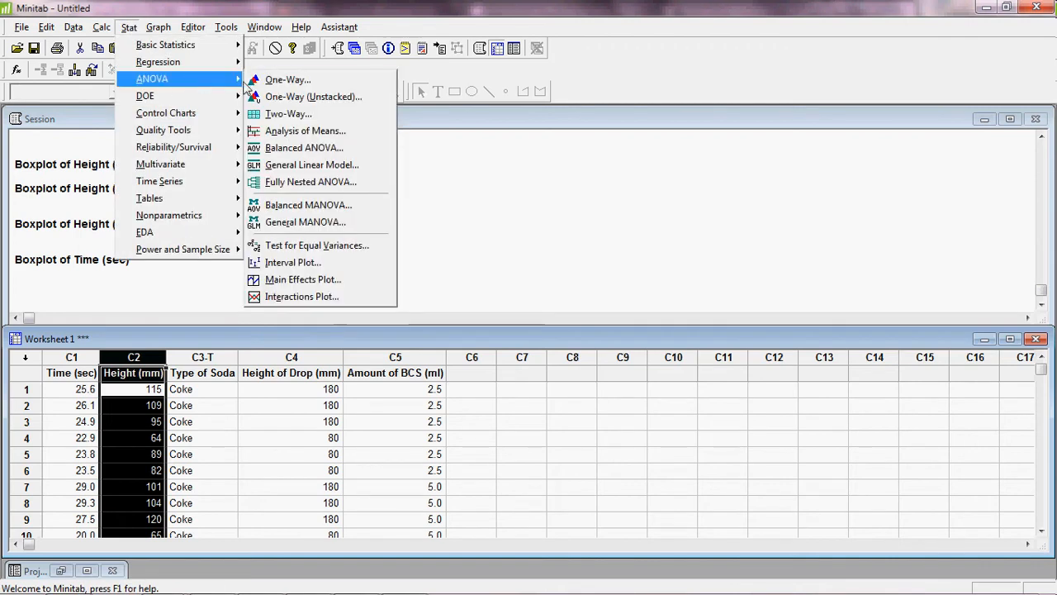
click(287, 80)
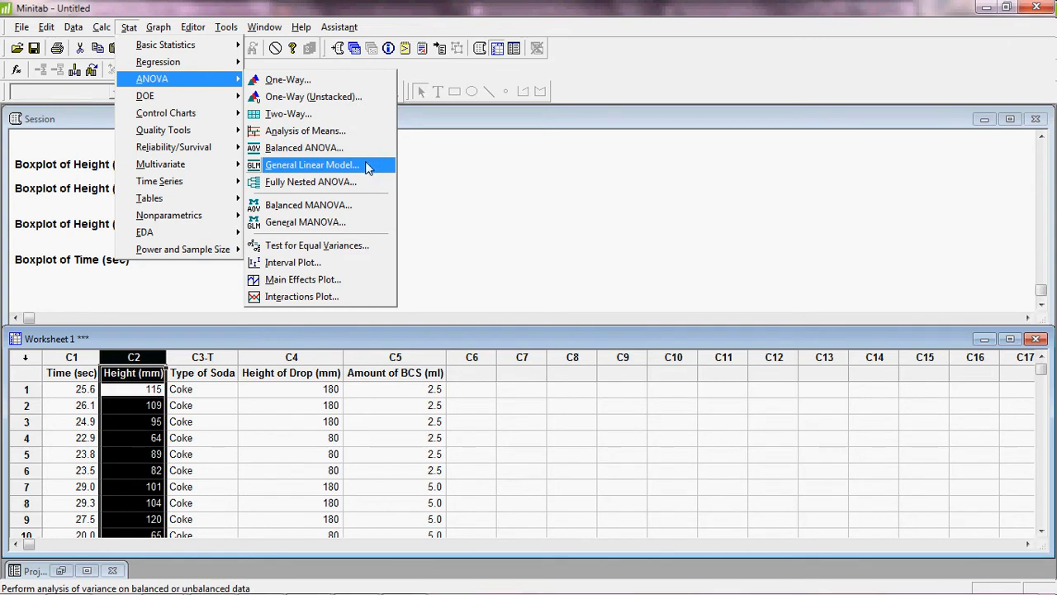
click(367, 170)
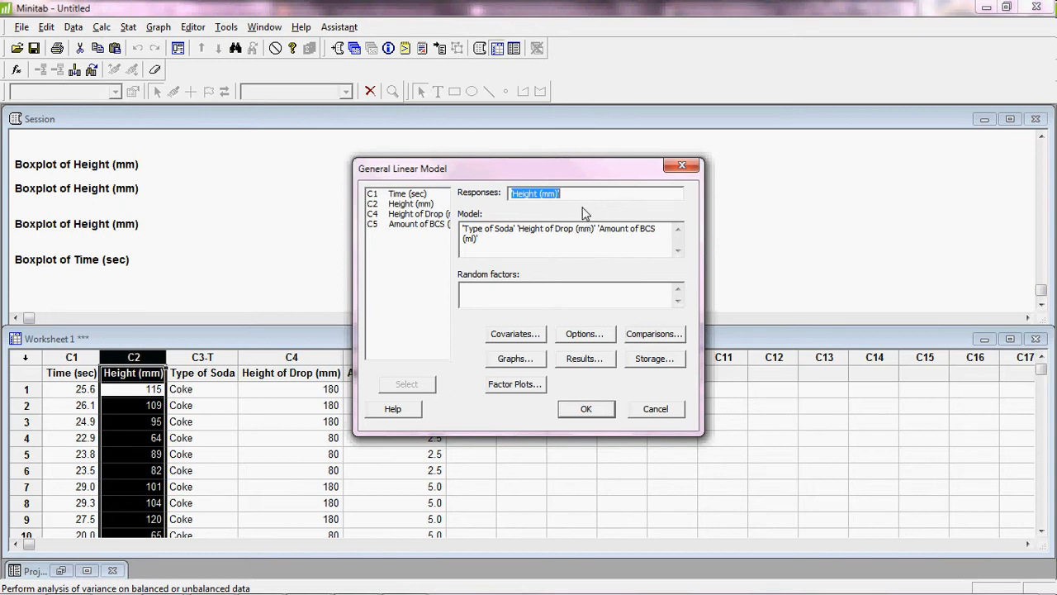
Delete the existing terms from the Model box, keeping Height (mm) as the response.
click(568, 241)
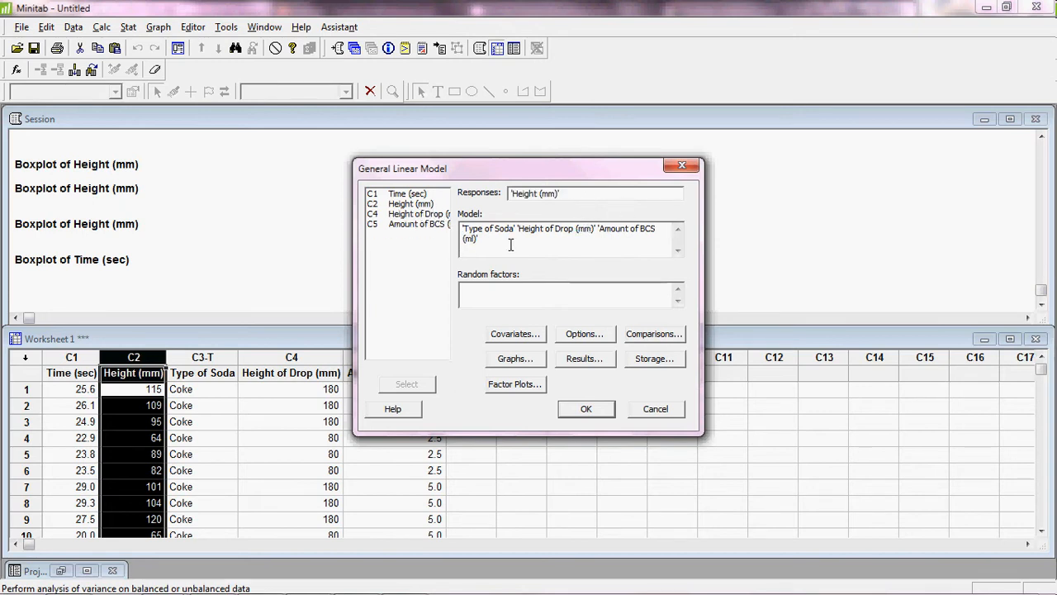
drag(511, 245, 462, 232)
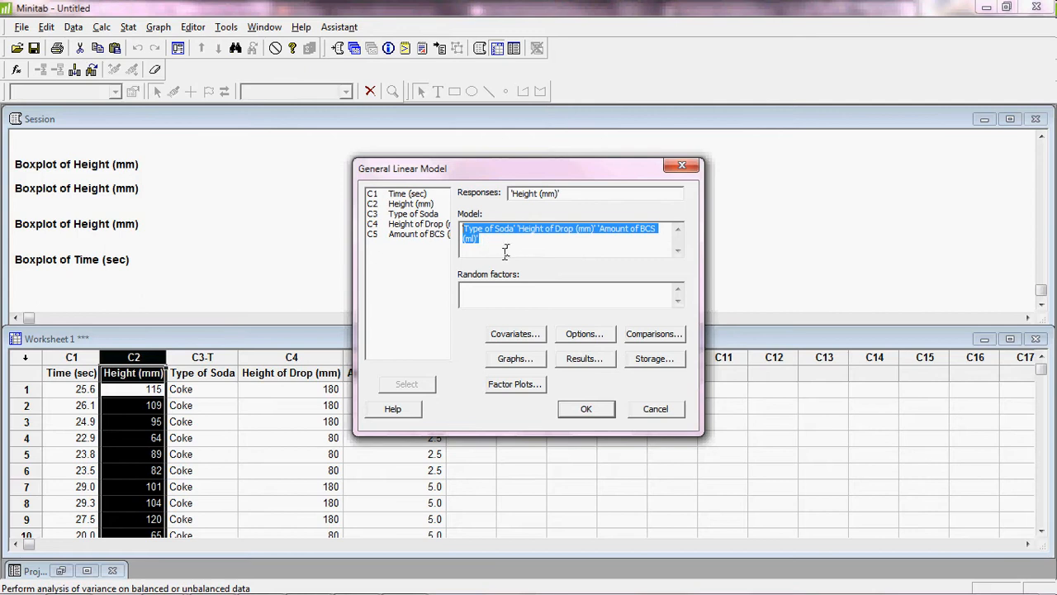
key(Delete)
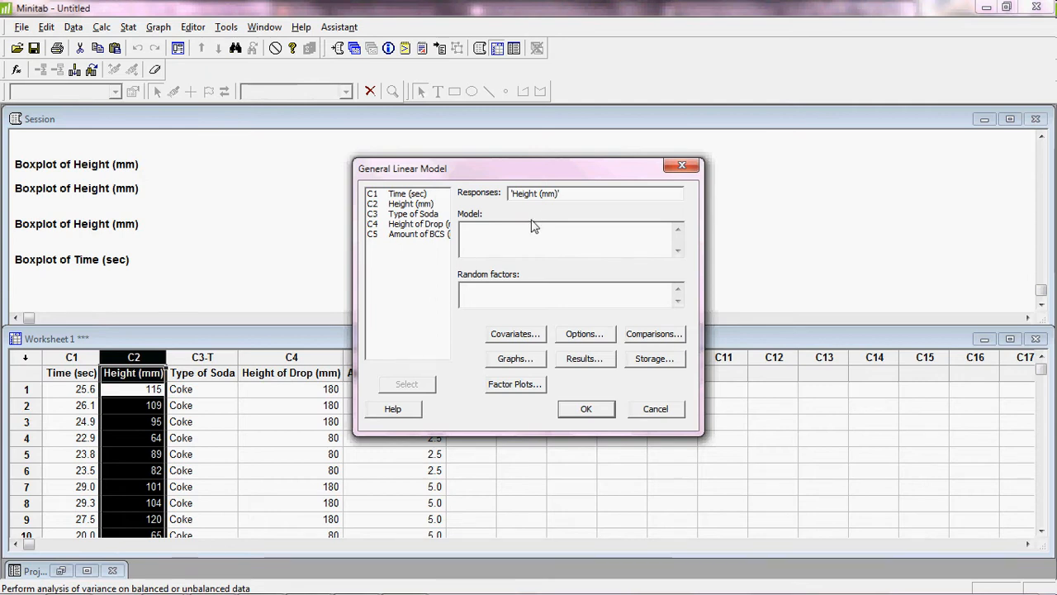
click(516, 245)
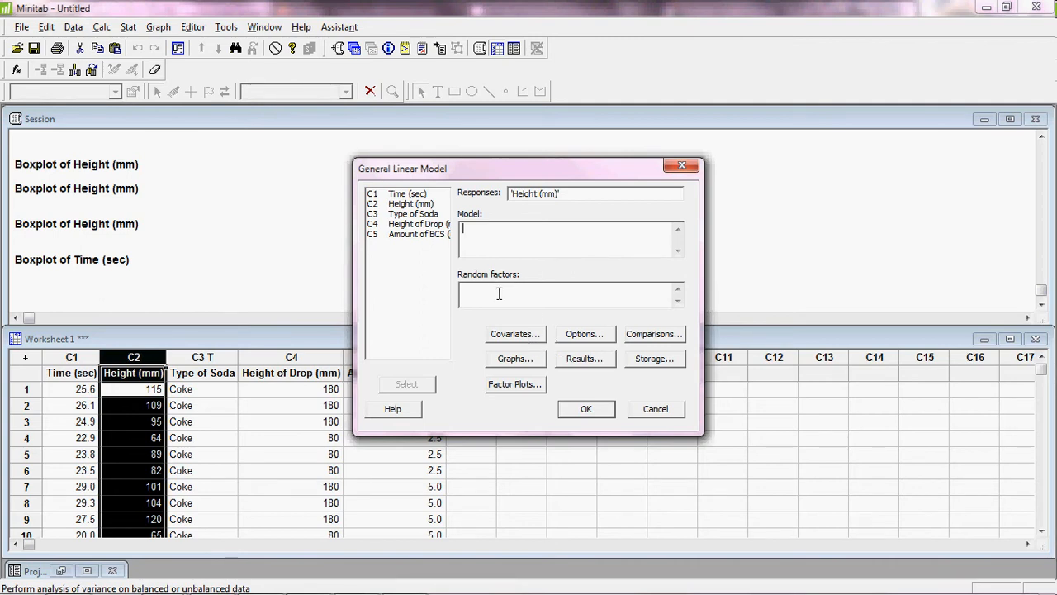
Add Type of Soda, Height of Drop (mm) and Amount of BCS (ml) as model terms.
double_click(437, 215)
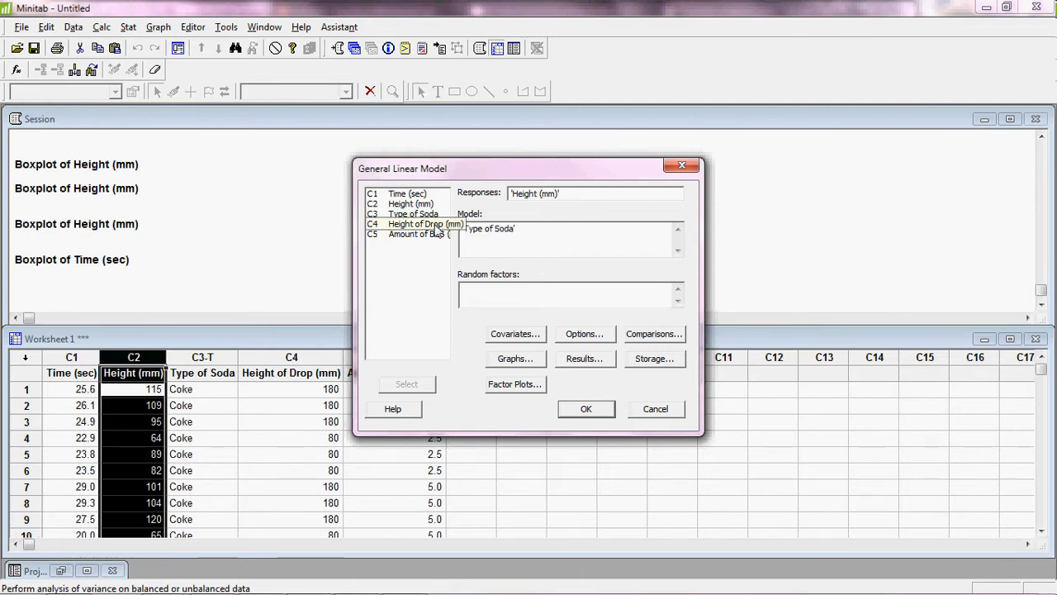
double_click(435, 225)
double_click(434, 235)
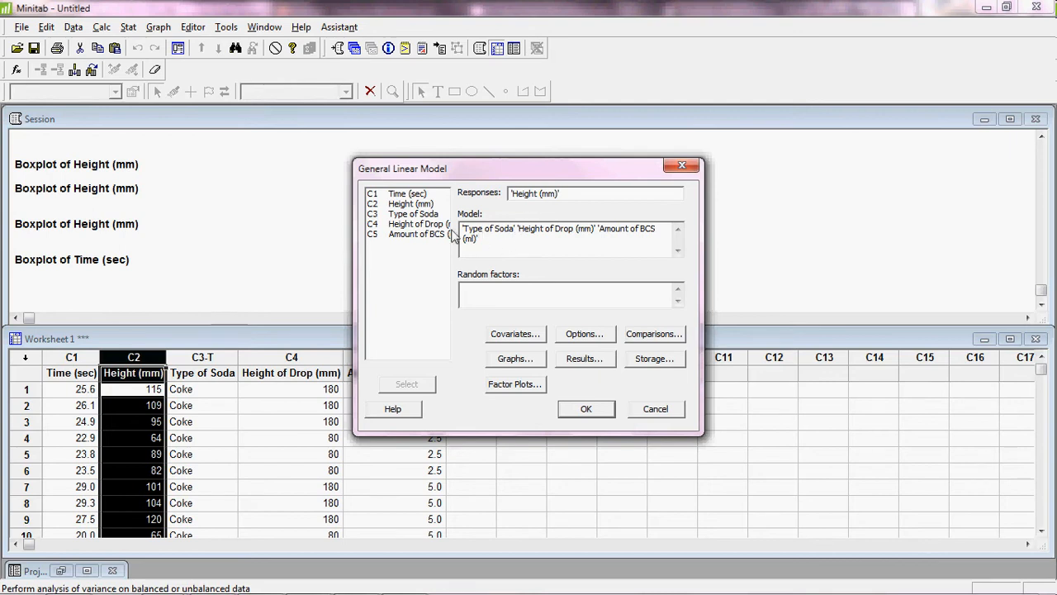
Add the interactions Soda*Drop Height, Soda*BCS Amount and Drop Height*BCS Amount to the model.
double_click(430, 216)
text(*)
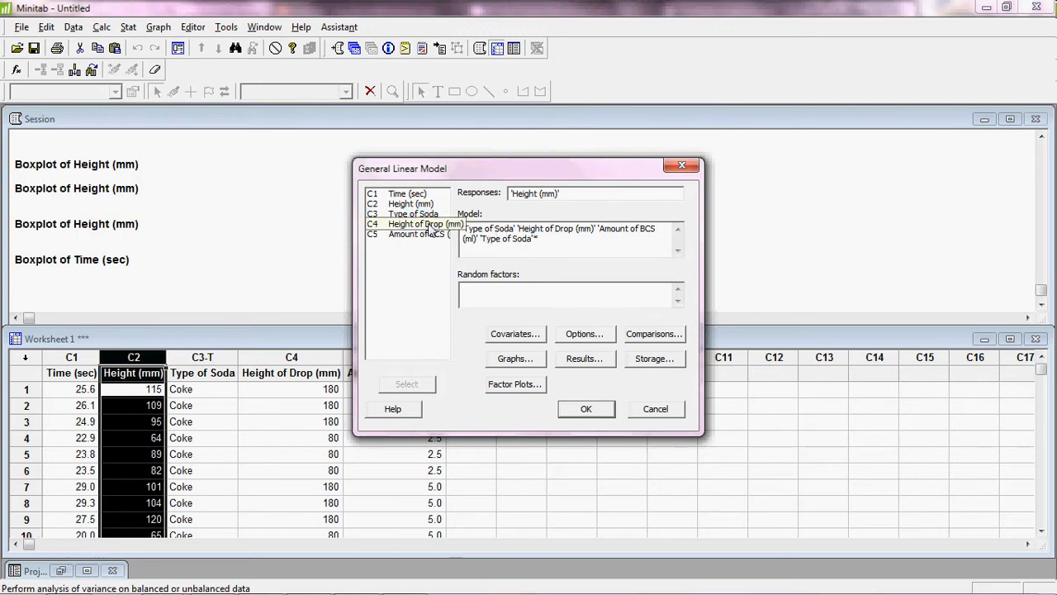
double_click(430, 226)
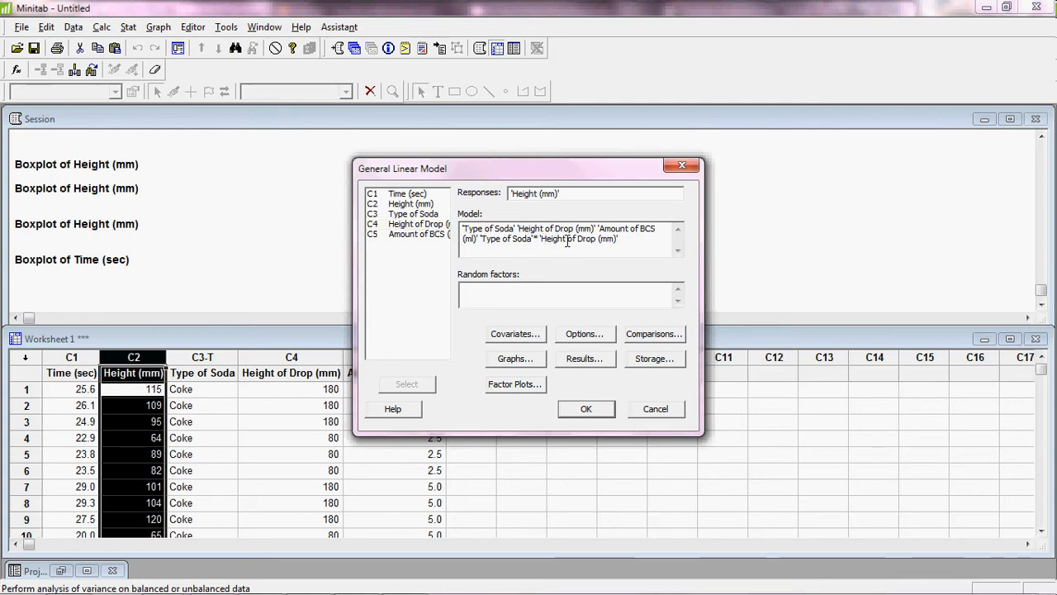
double_click(429, 214)
text(*)
double_click(432, 235)
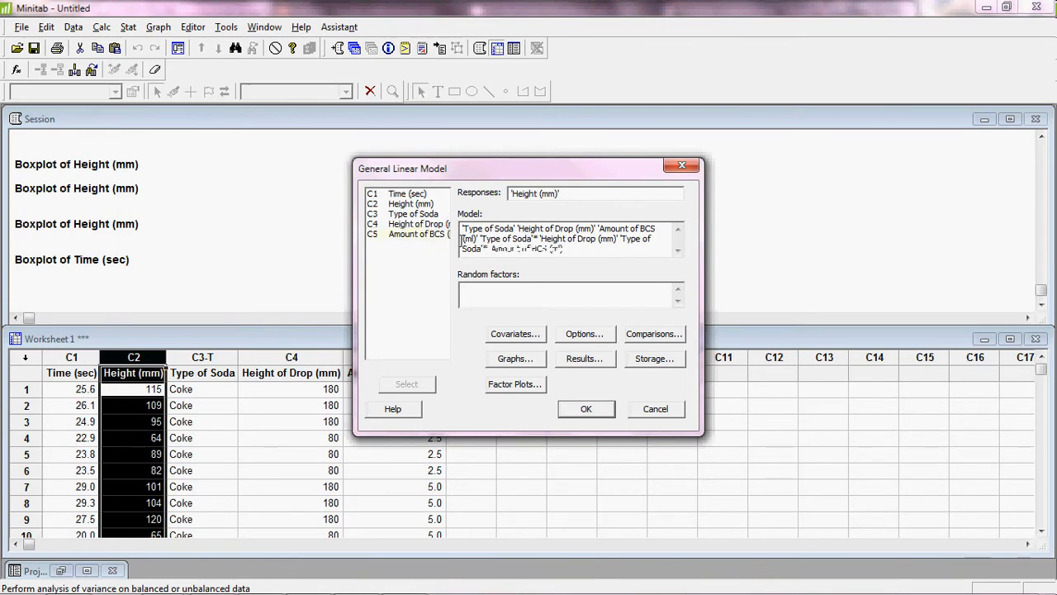
click(429, 224)
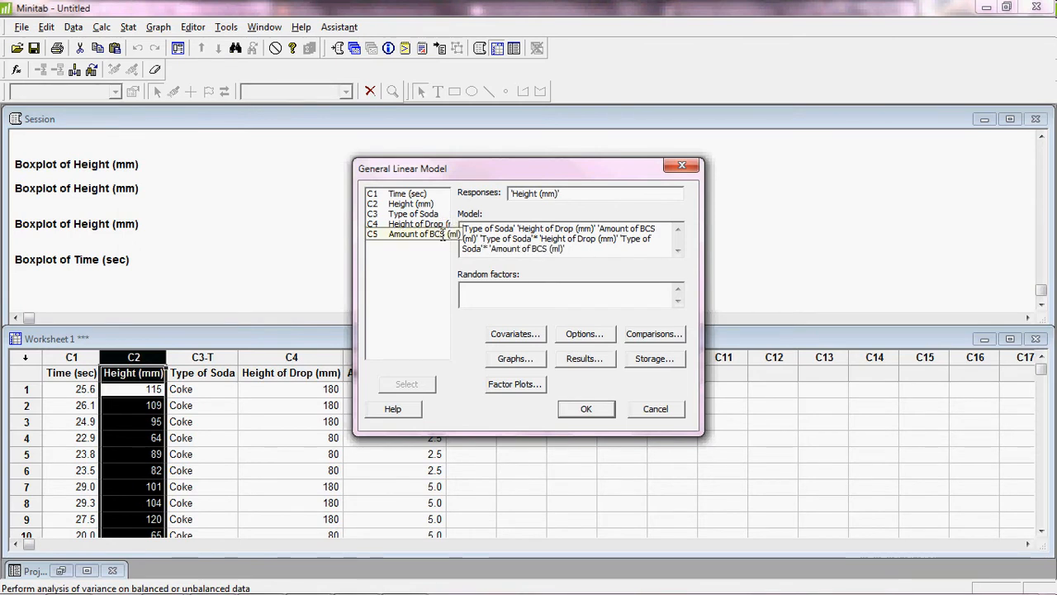
double_click(430, 224)
text(*)
double_click(432, 234)
click(546, 250)
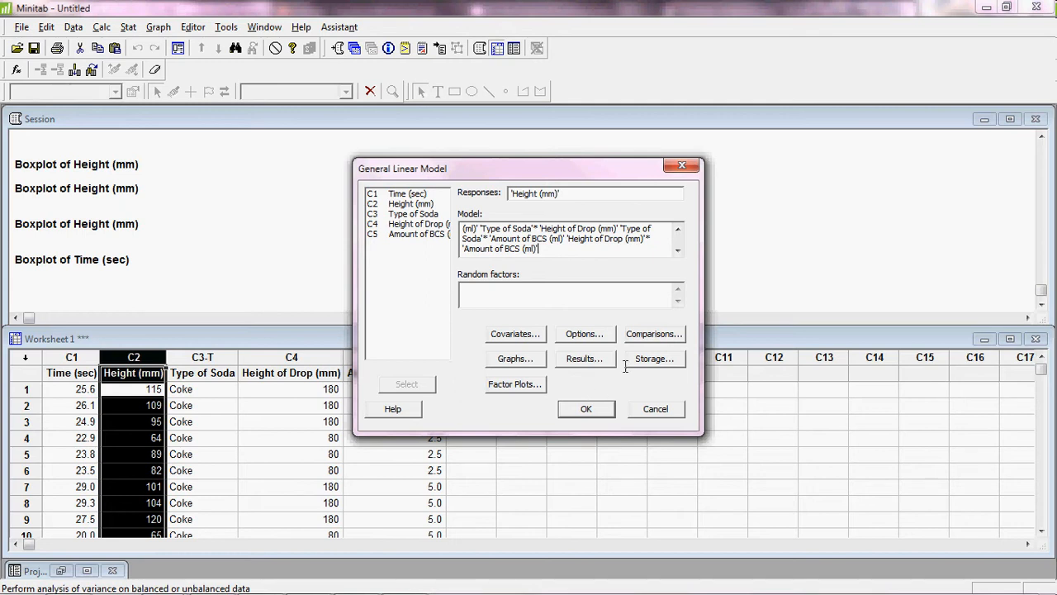
Request four-in-one residual plots using standardized residuals in the GLM graph options.
click(514, 358)
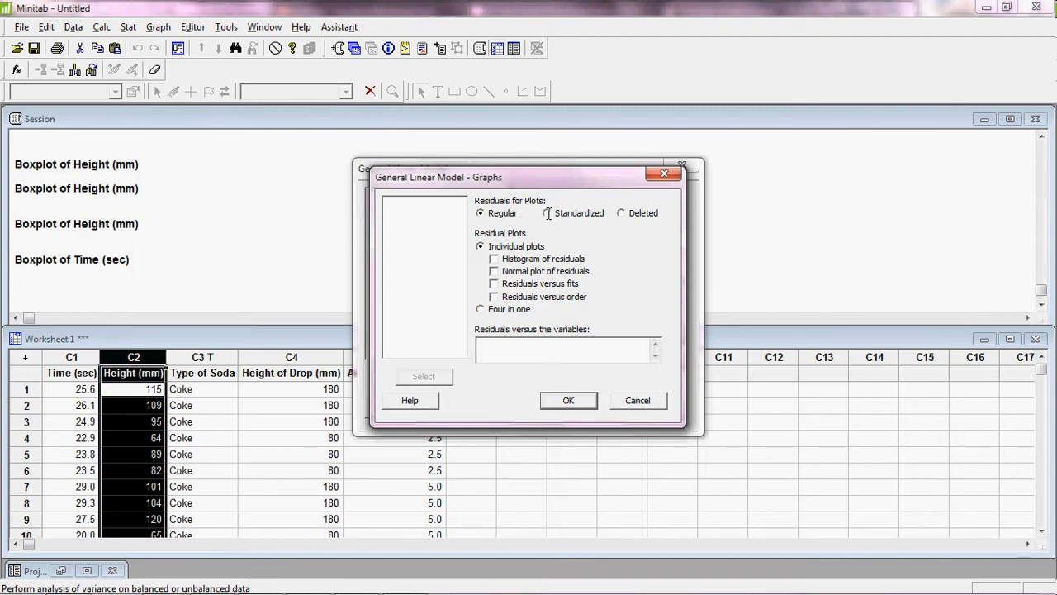
click(550, 214)
click(484, 309)
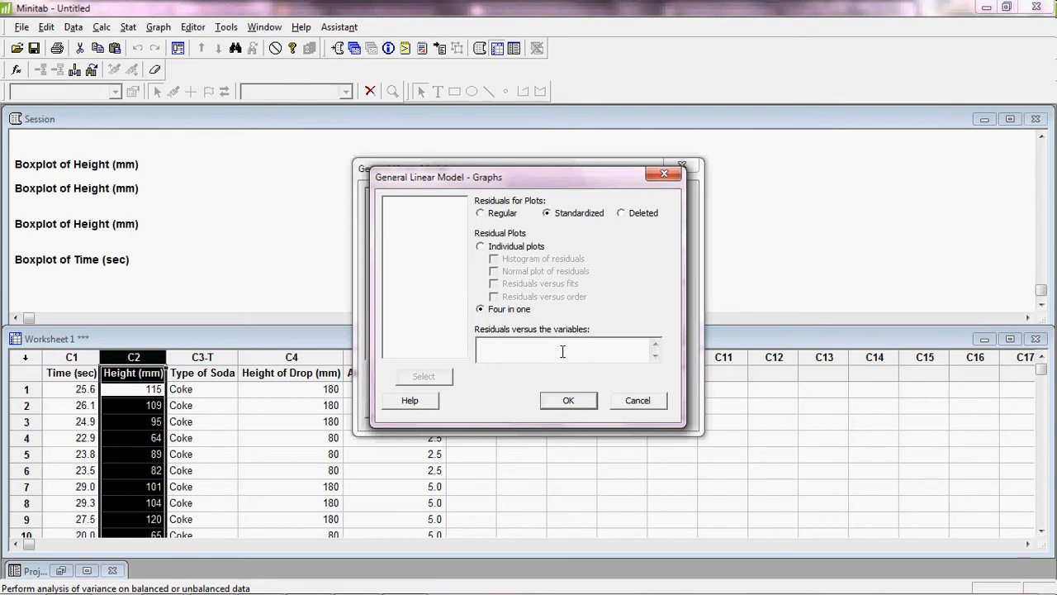
click(568, 400)
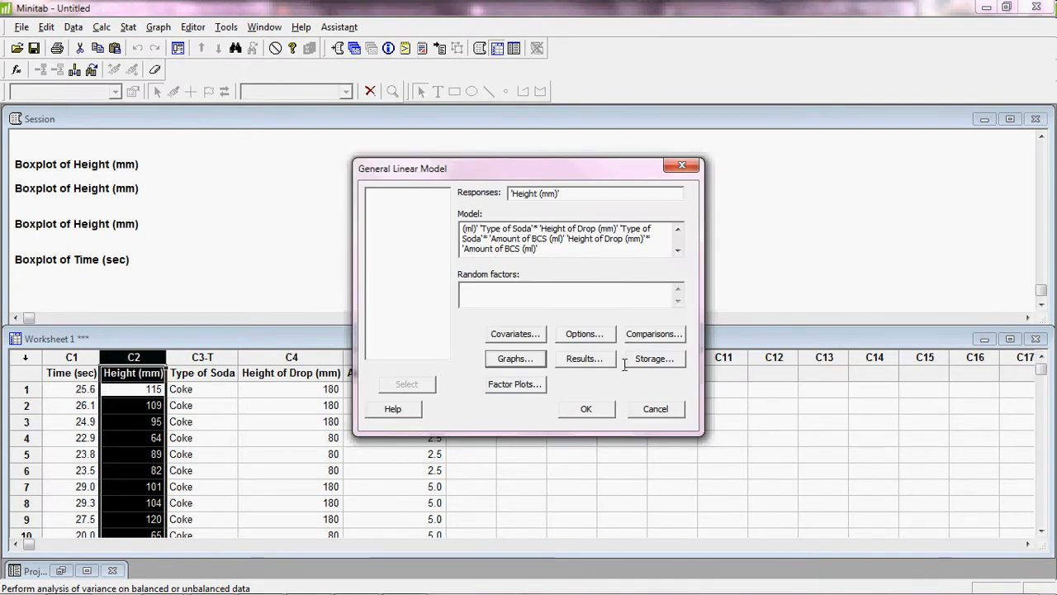
click(655, 359)
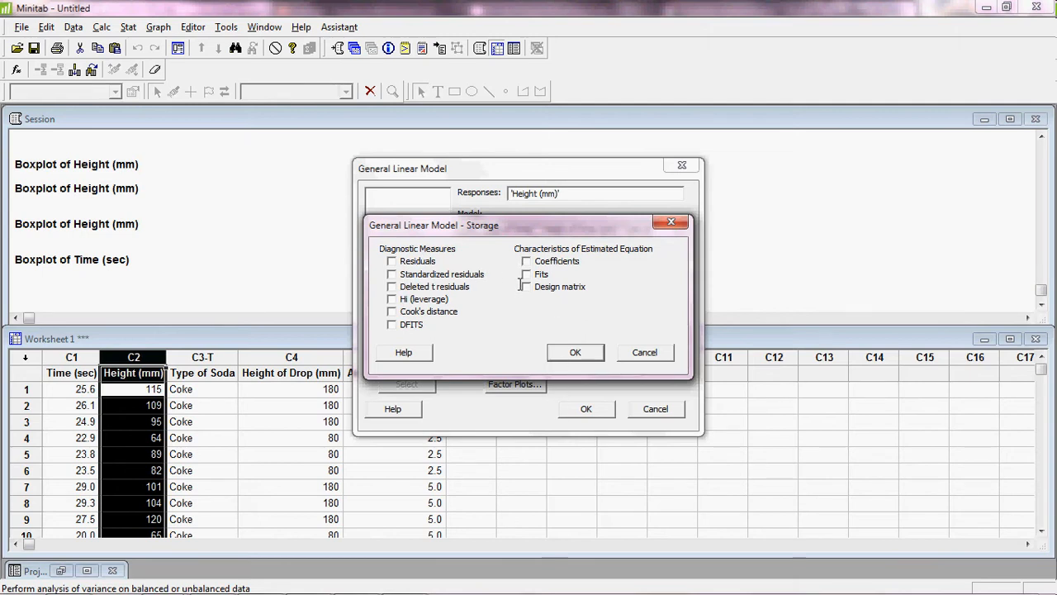
click(572, 356)
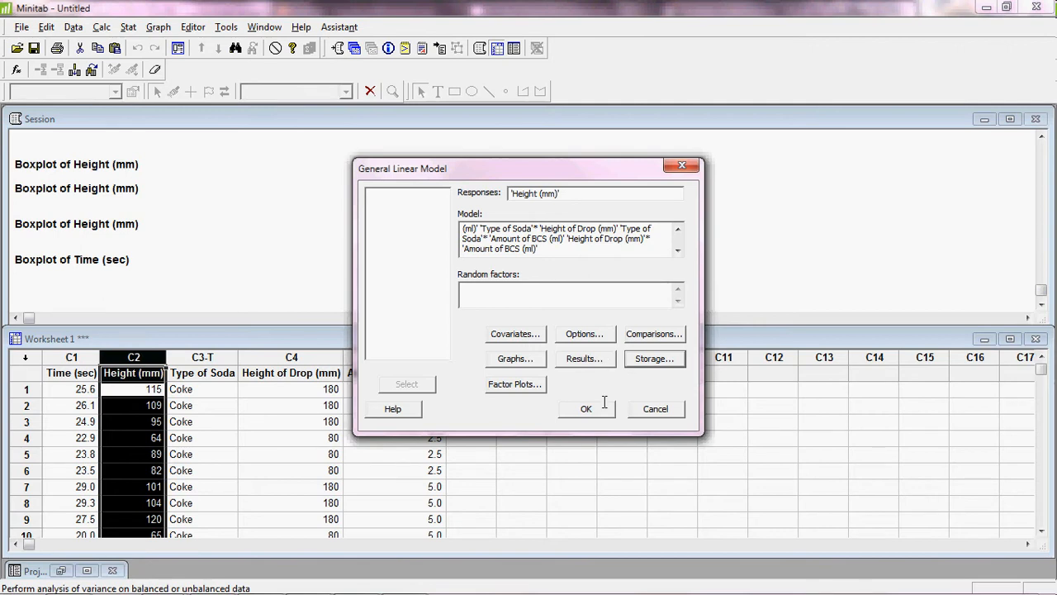
click(664, 335)
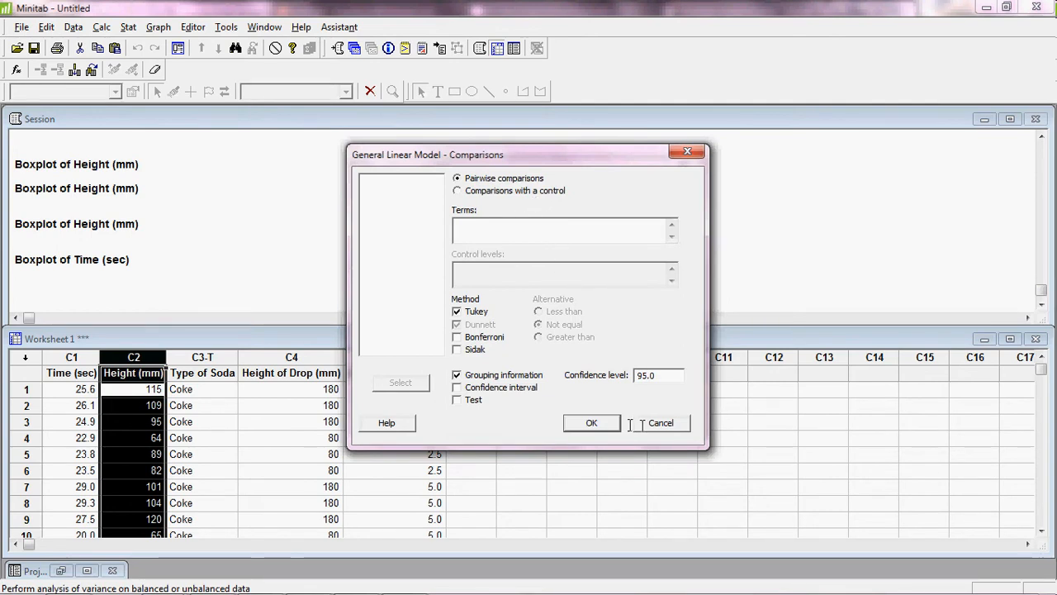
click(592, 422)
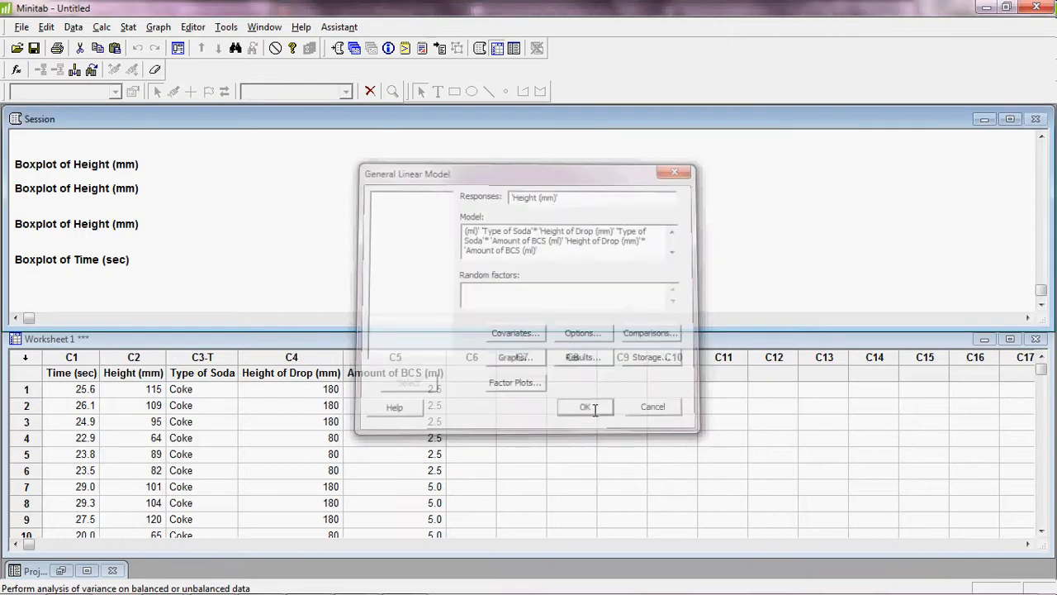
Run the GLM for Height (mm) and maximize the four-in-one residual plots window.
click(594, 410)
drag(489, 379, 562, 176)
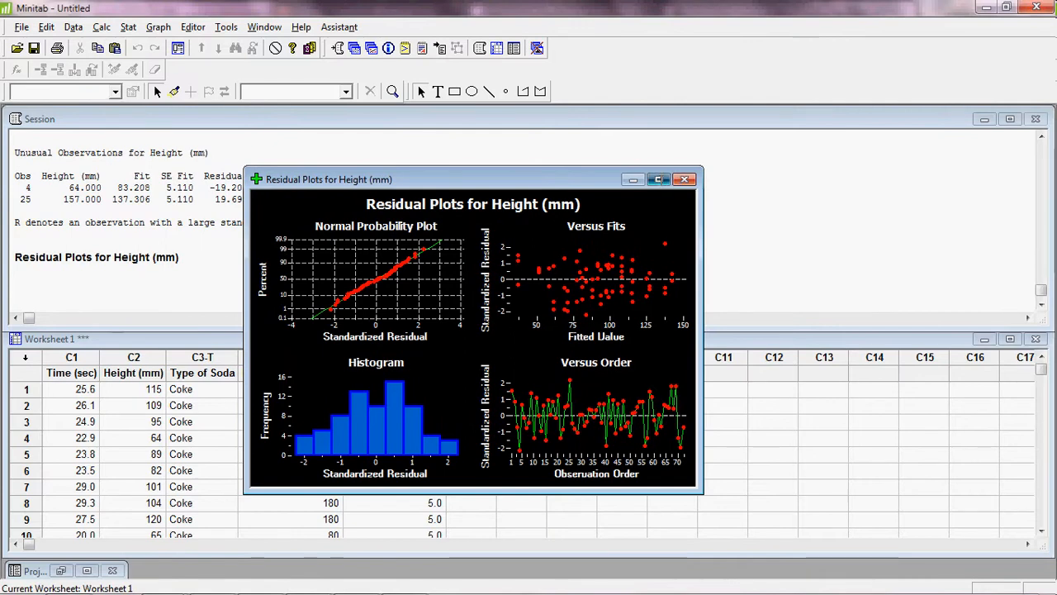
click(660, 179)
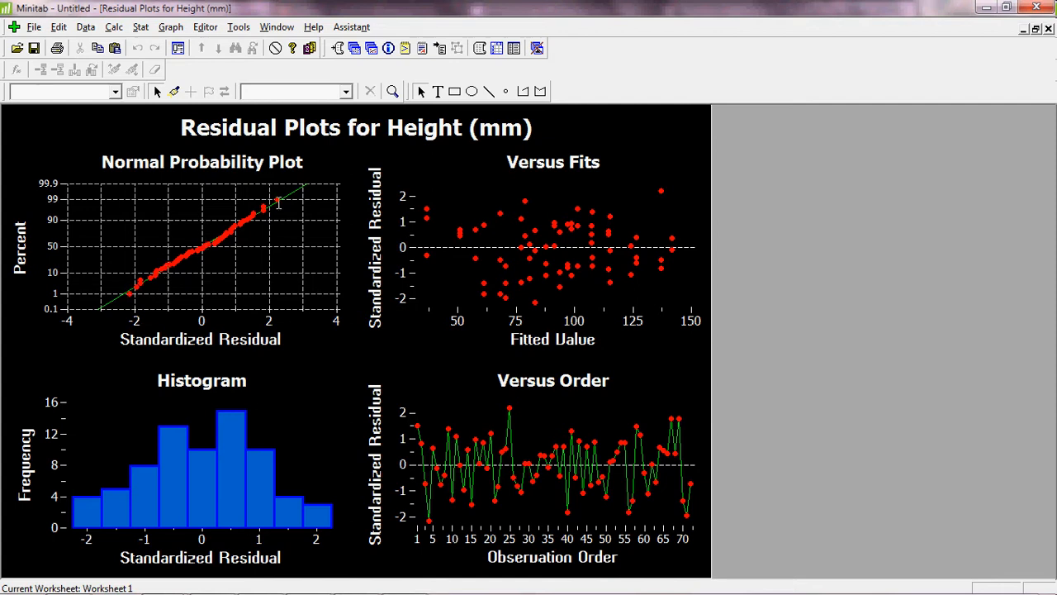
click(141, 27)
mouse_move(179, 62)
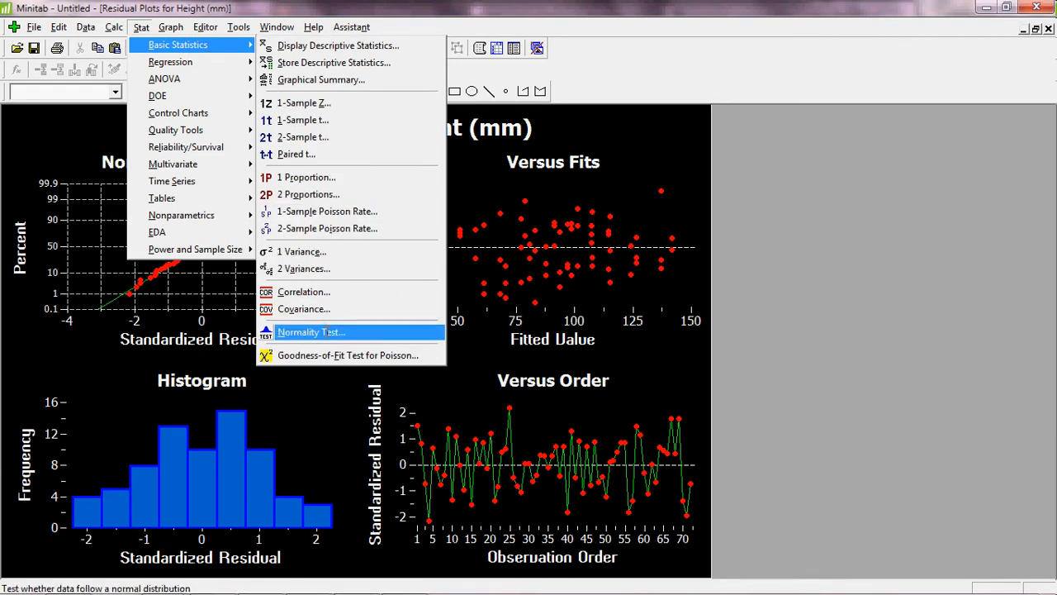
click(316, 397)
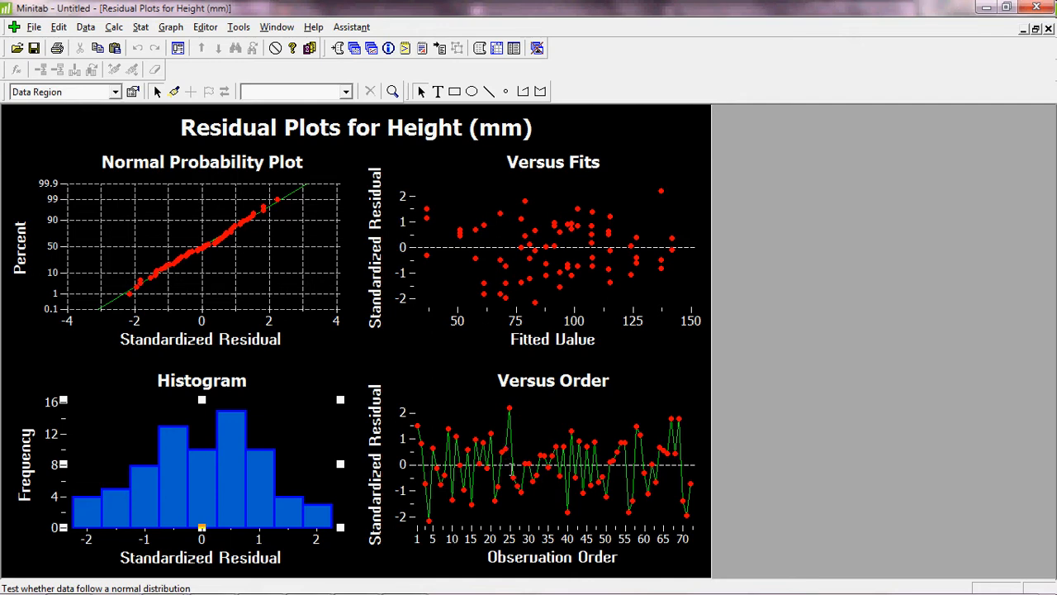
Restore the residual plots window and move it to the upper right beside the Session output.
click(1036, 29)
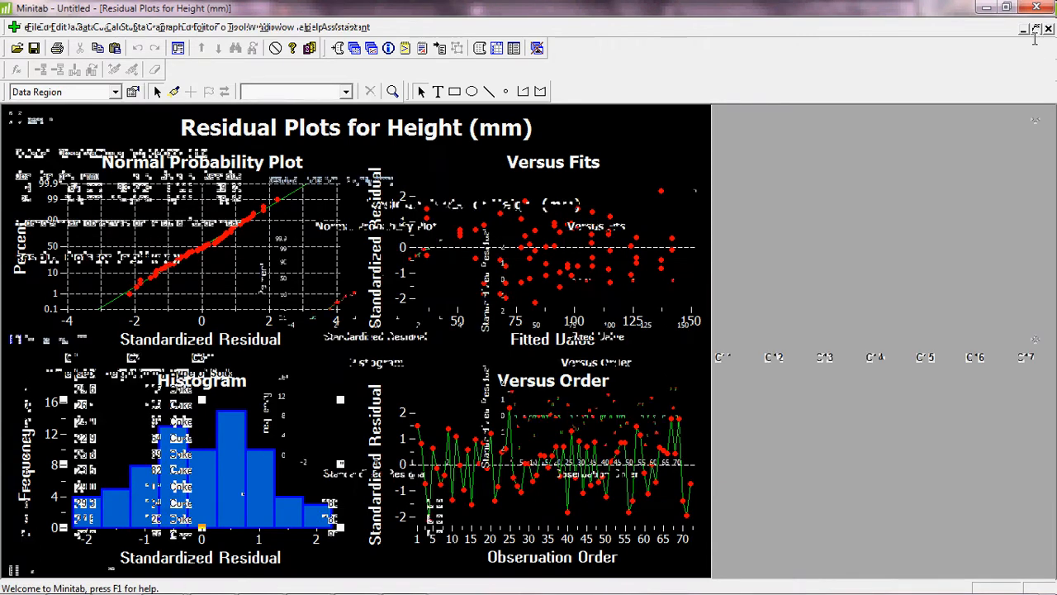
drag(572, 179, 904, 116)
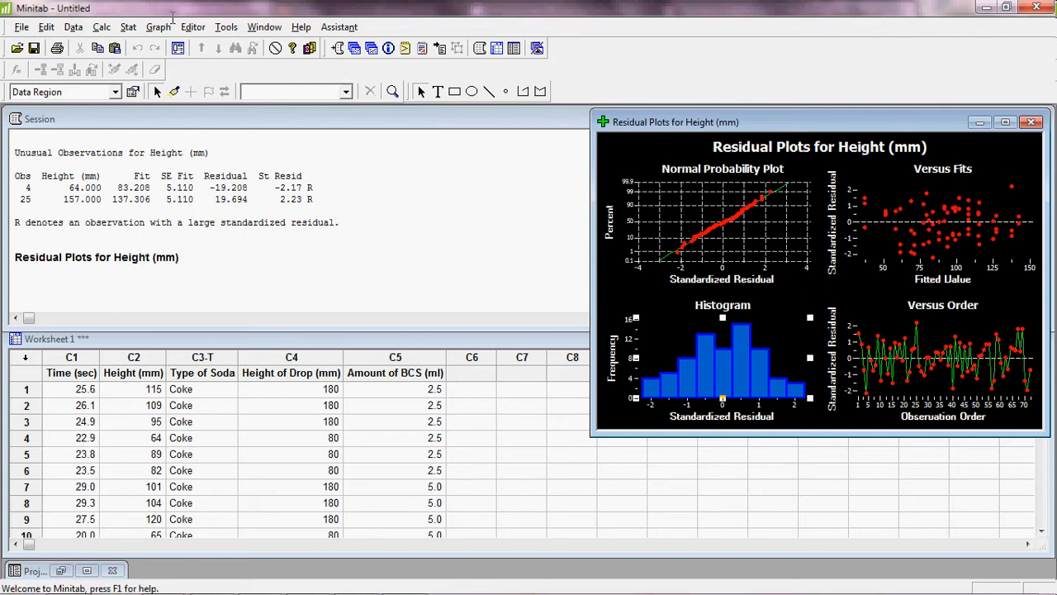
click(128, 26)
mouse_move(153, 79)
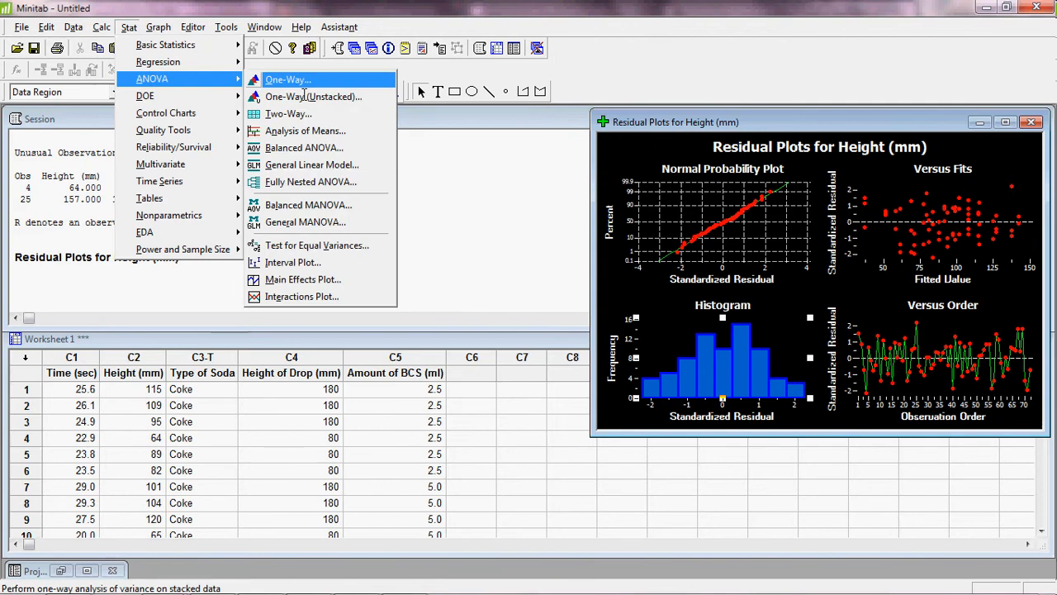
Run Test for Equal Variances on Height (mm) by Type of Soda, Height of Drop, Amount of BCS.
click(357, 245)
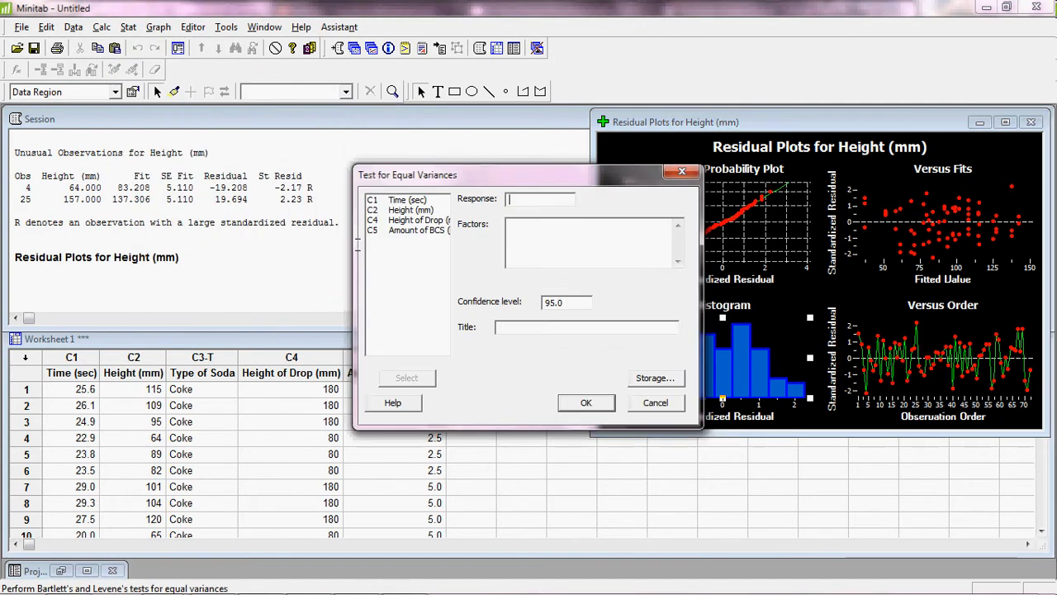
double_click(429, 209)
double_click(426, 220)
double_click(419, 230)
double_click(419, 240)
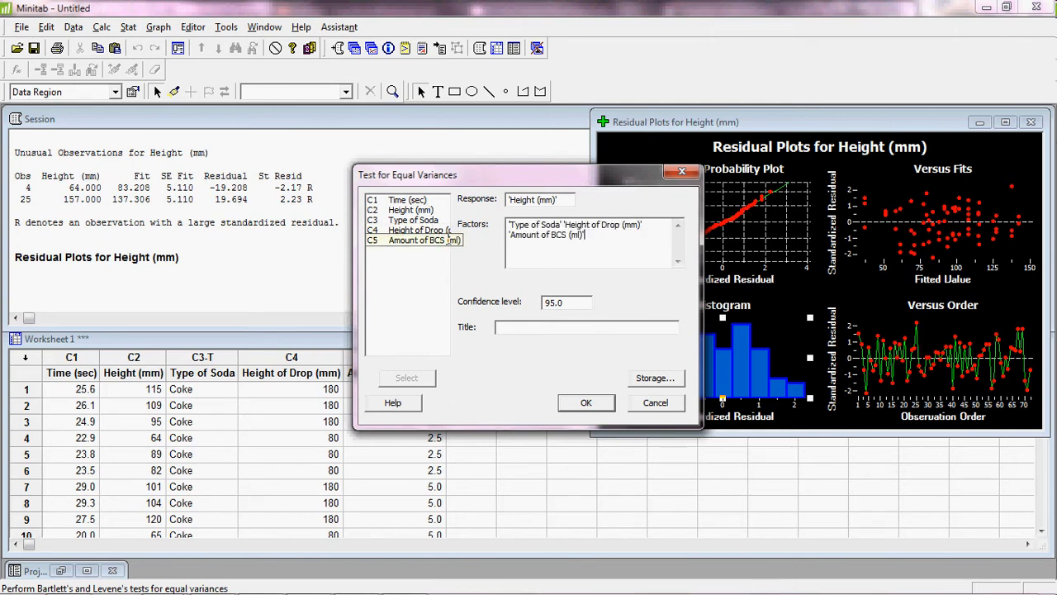
click(586, 402)
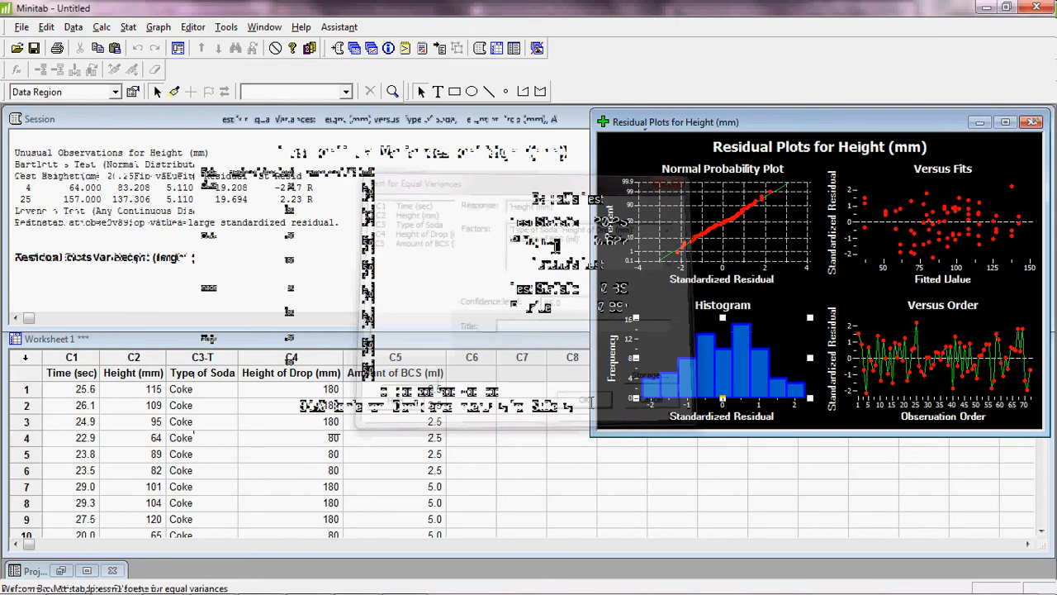
drag(491, 122, 377, 127)
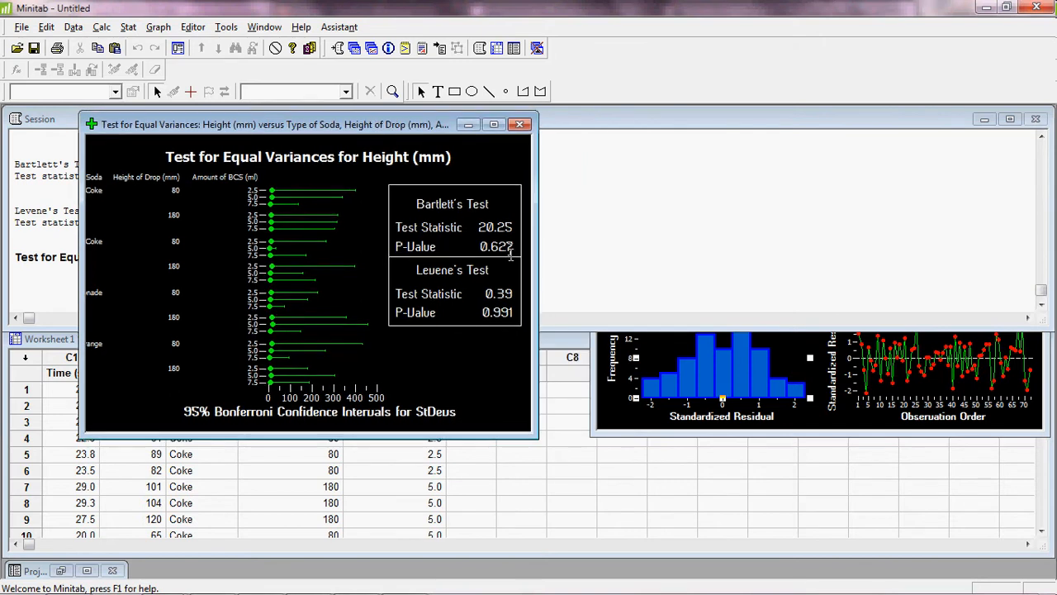
Bring the Session window forward and scroll up to the 95% Bonferroni standard deviation intervals.
click(619, 400)
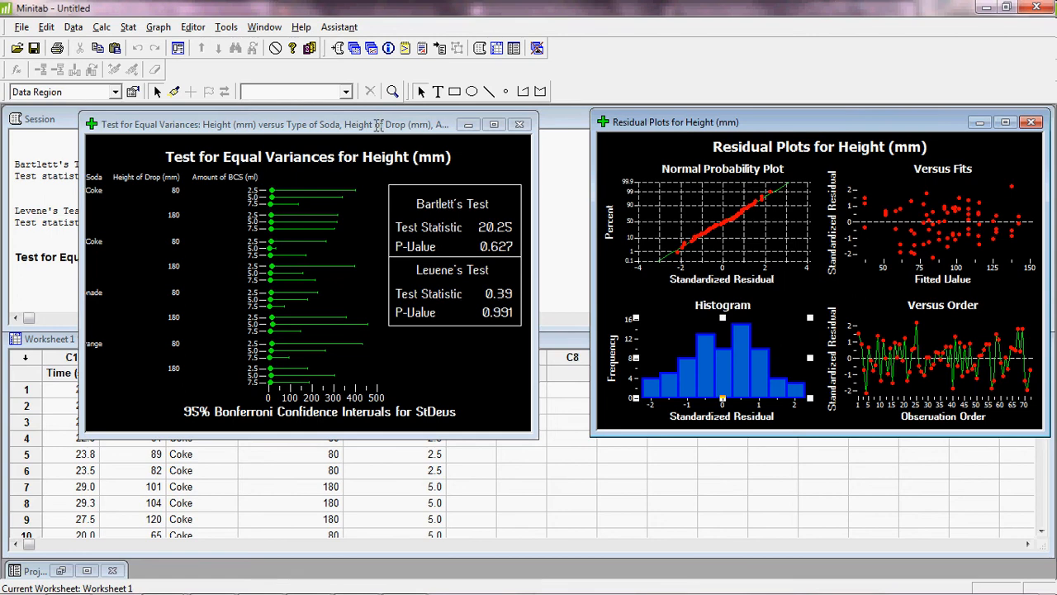
drag(380, 124, 896, 188)
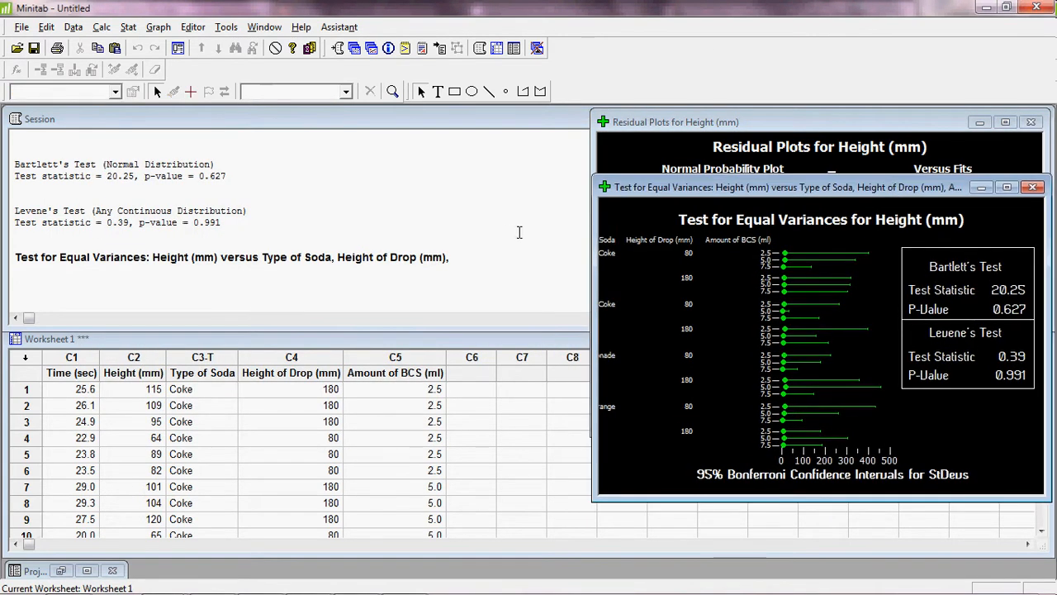
click(508, 244)
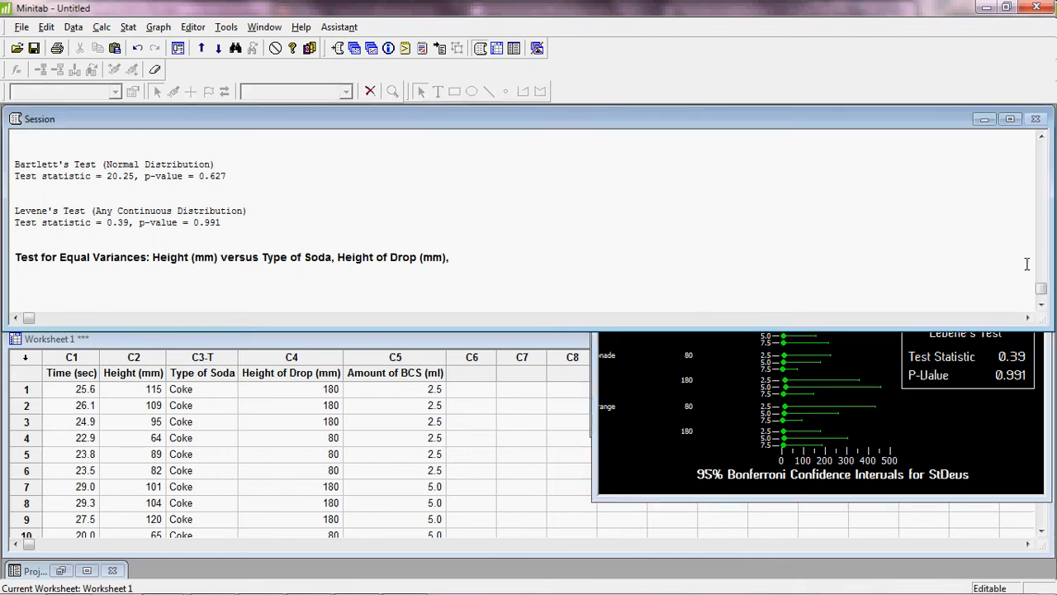
click(1041, 137)
click(1041, 138)
scroll(1041, 138, up, 7)
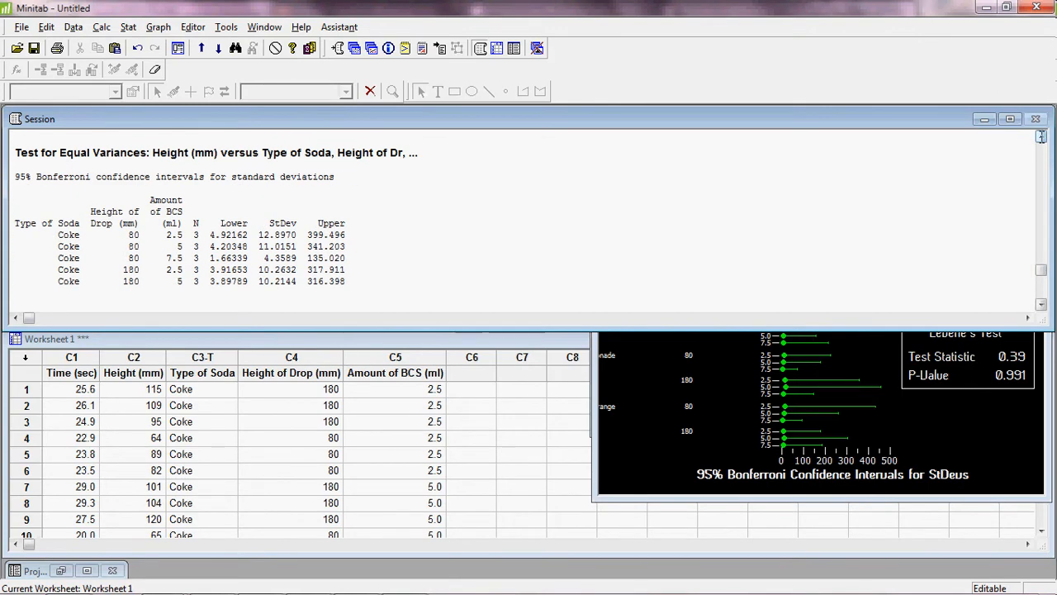
scroll(1041, 137, up, 2)
click(1010, 119)
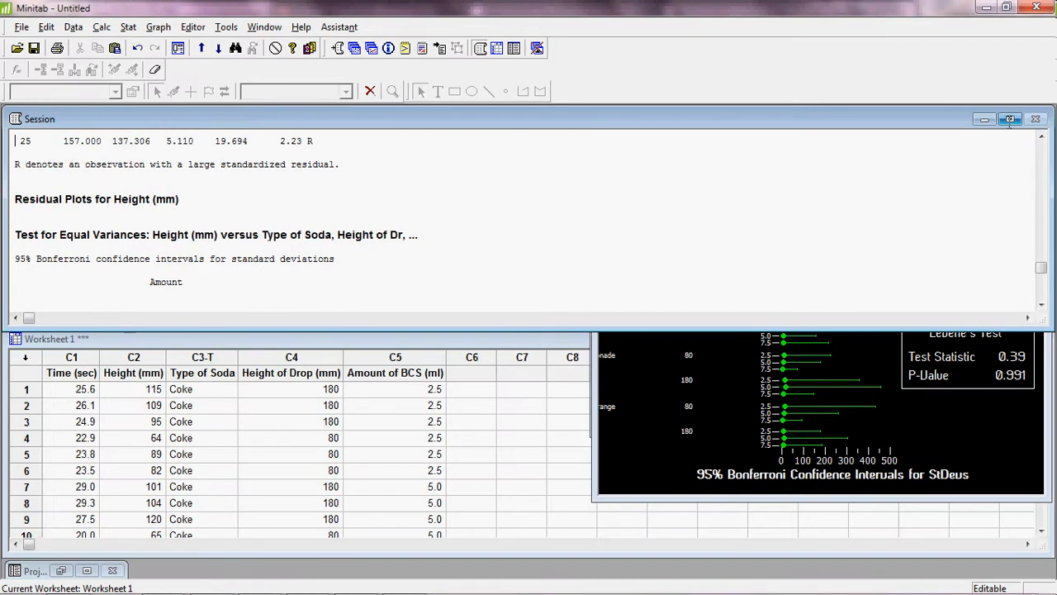
Bring the Height (mm) GLM ANOVA output into view and place the cursor at the Type of Soda P-value.
scroll(335, 331, up, 12)
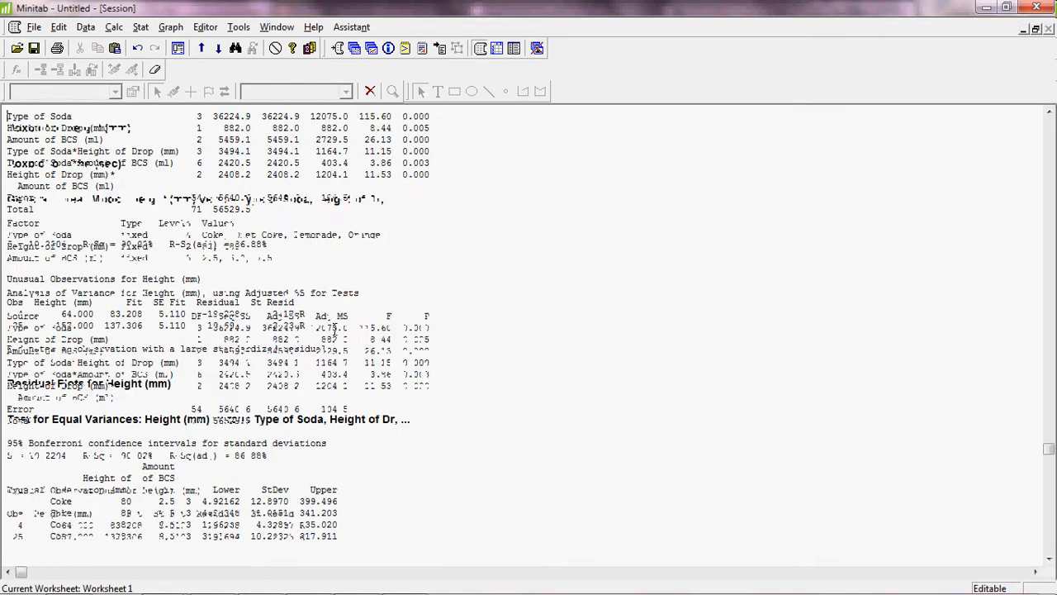
scroll(335, 330, down, 1)
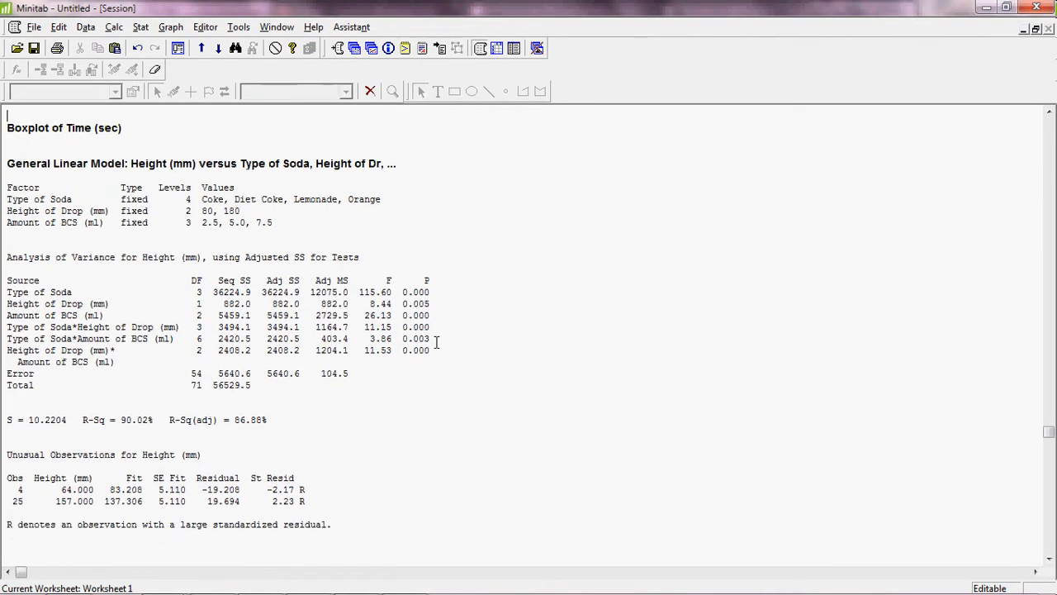
click(420, 195)
click(433, 290)
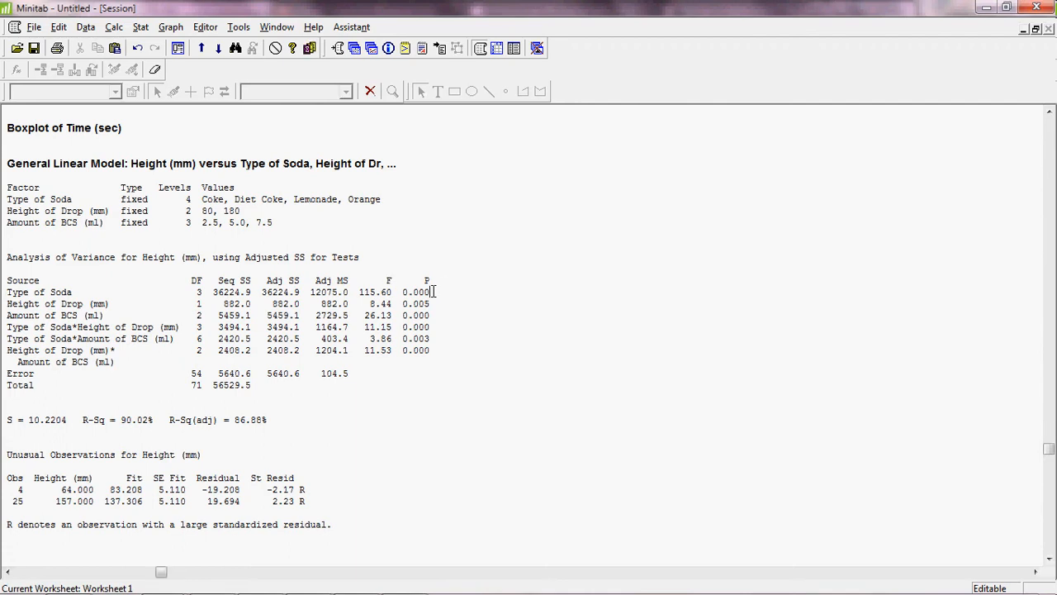
Highlight the Type of Soda row (F = 115.60, p = 0.000) in the ANOVA table.
drag(433, 291, 7, 293)
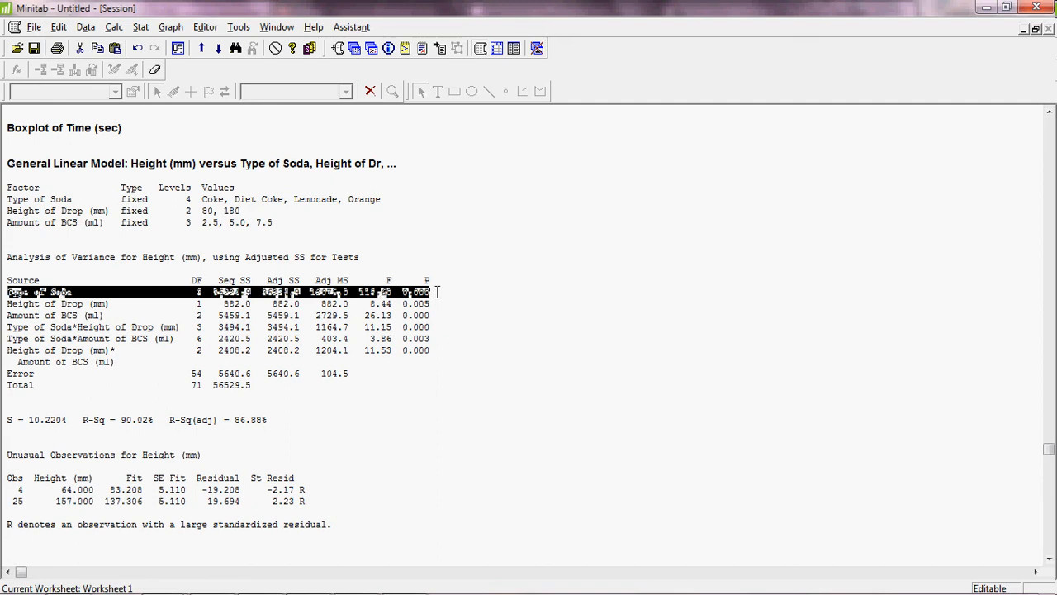
Deselect the Type of Soda row so the ANOVA output is unmarked.
click(434, 304)
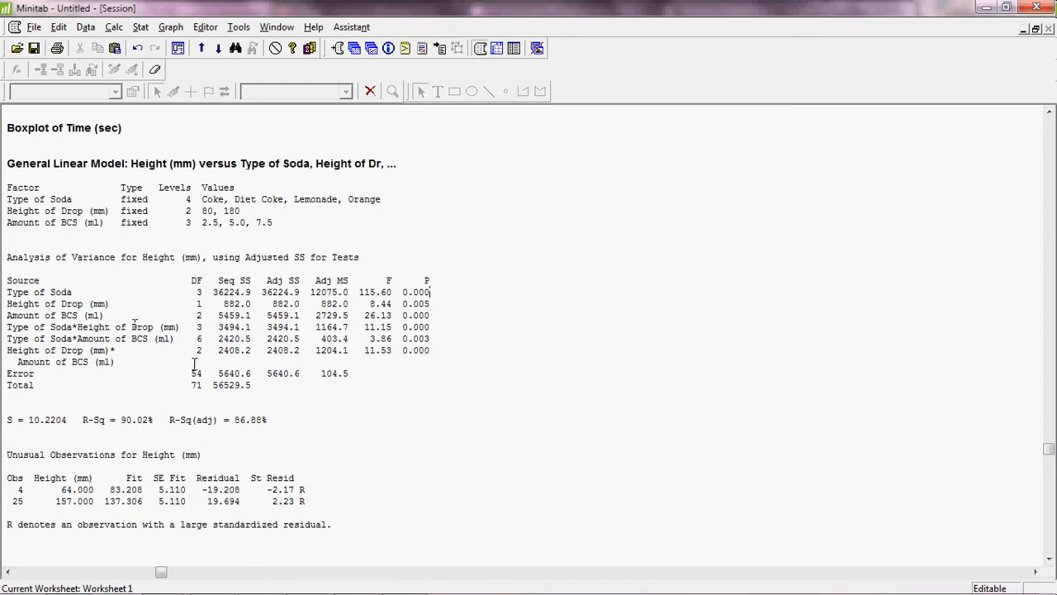
double_click(230, 420)
click(272, 420)
drag(272, 419, 217, 420)
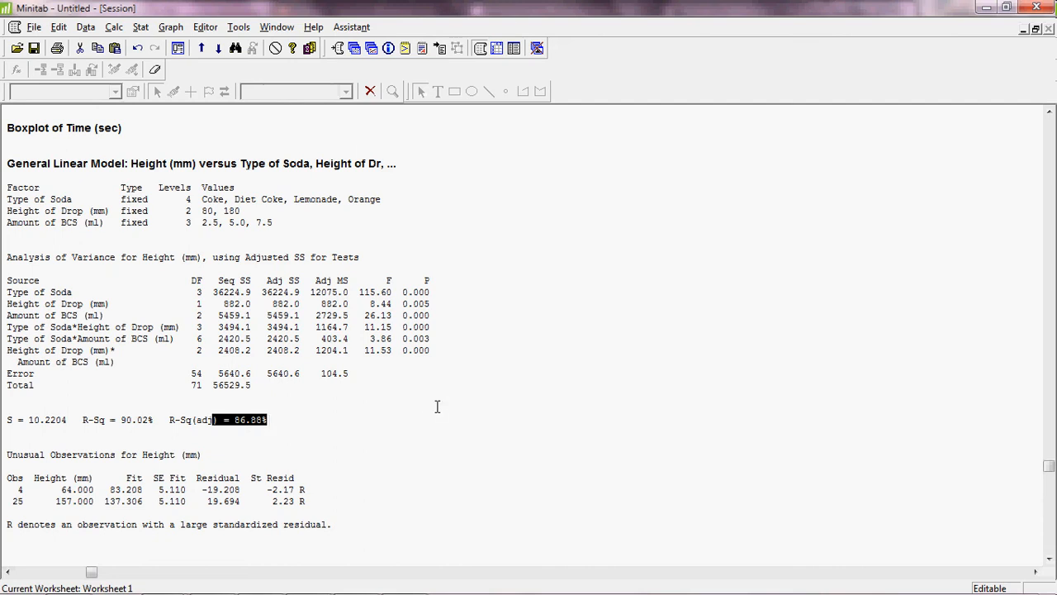
drag(153, 419, 106, 416)
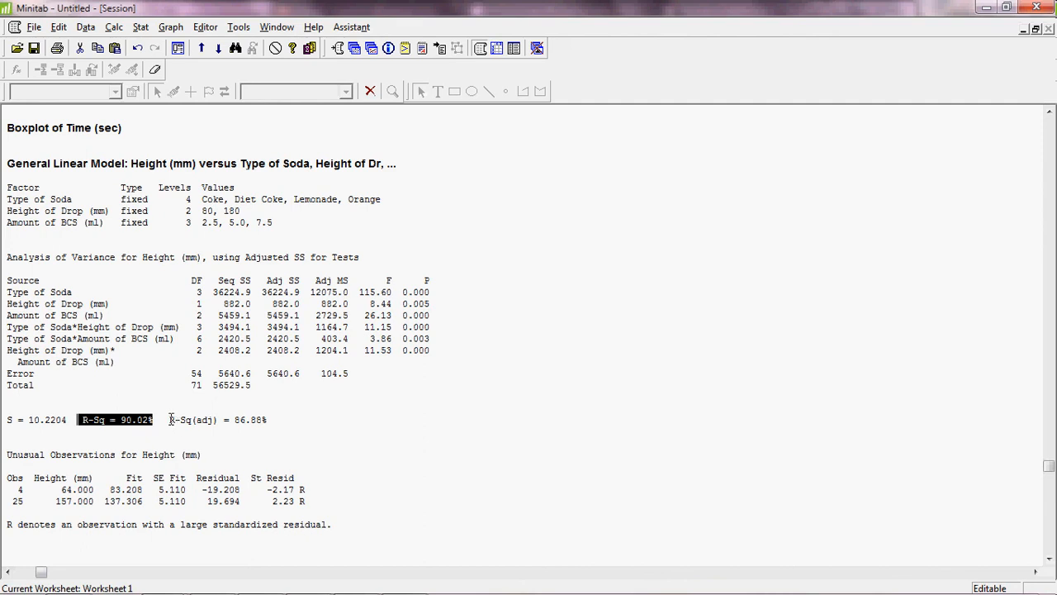
drag(172, 419, 267, 419)
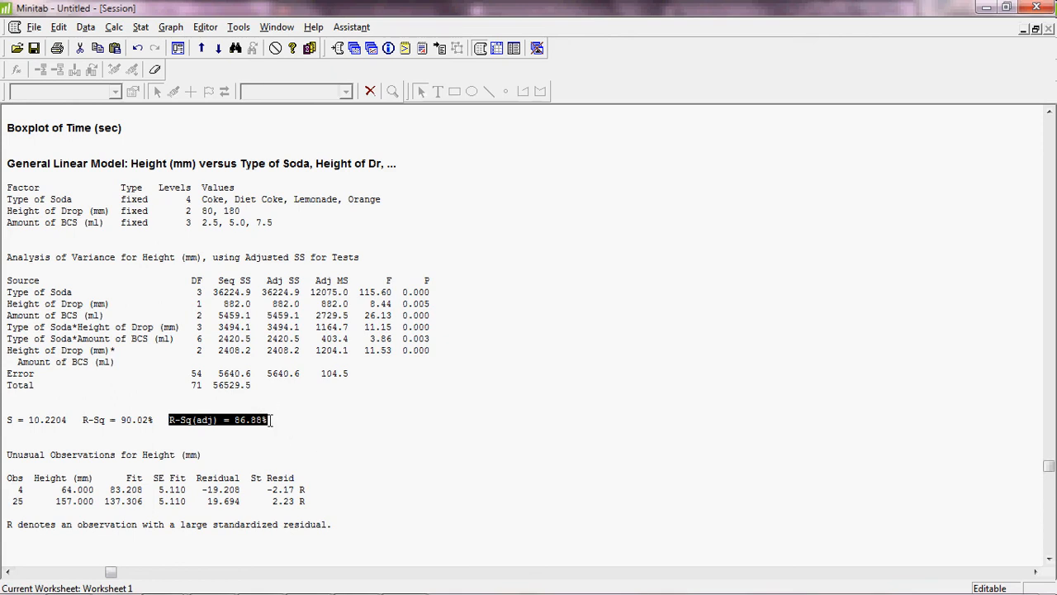
click(155, 420)
click(277, 418)
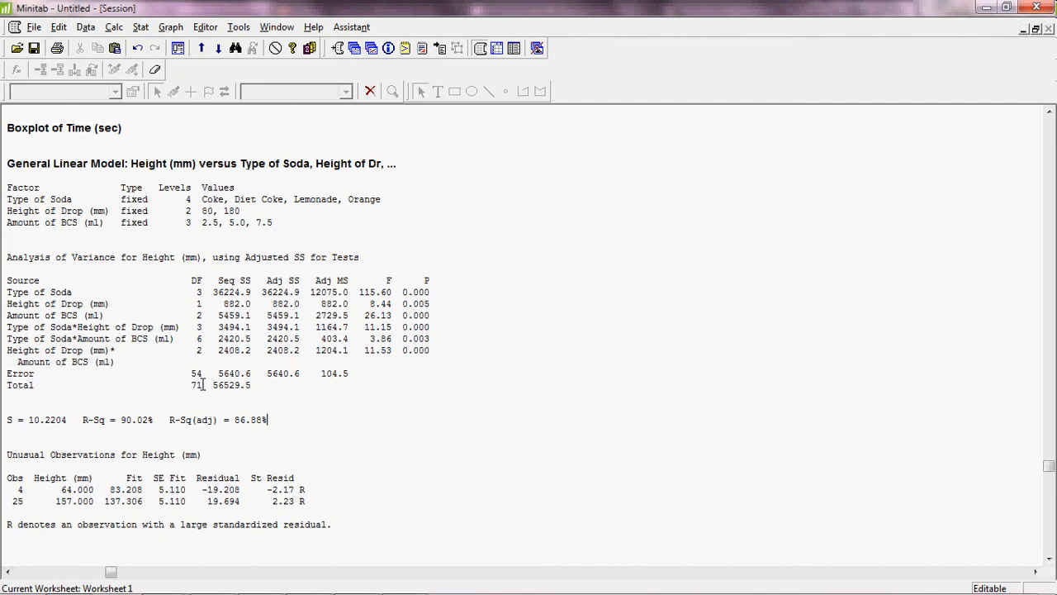
click(203, 292)
click(205, 315)
click(326, 505)
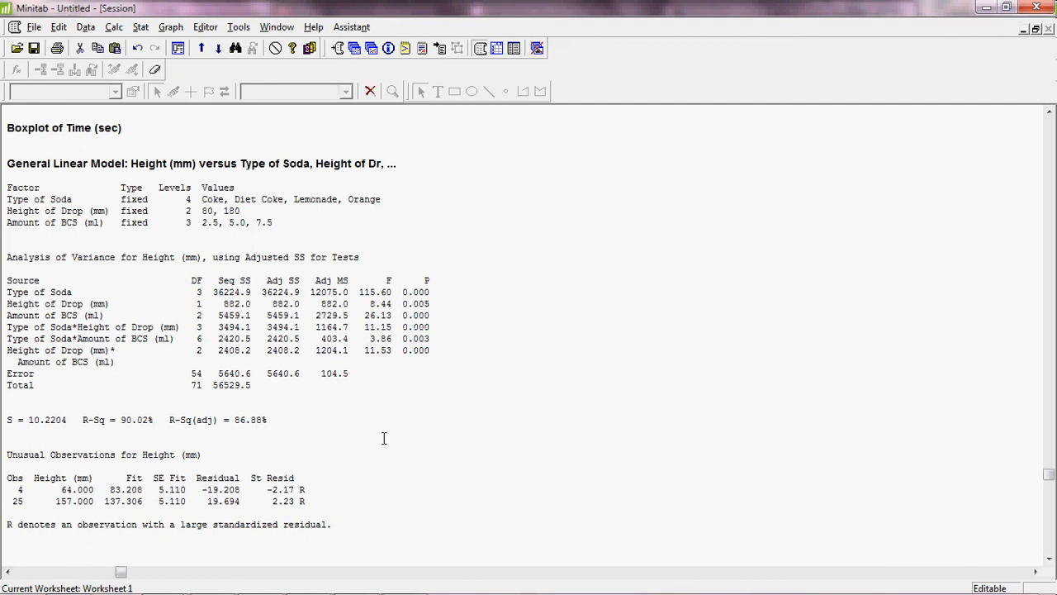
Restore the Session window and select Worksheet 1 row 4, the flagged 64 mm Coke observation.
click(1036, 30)
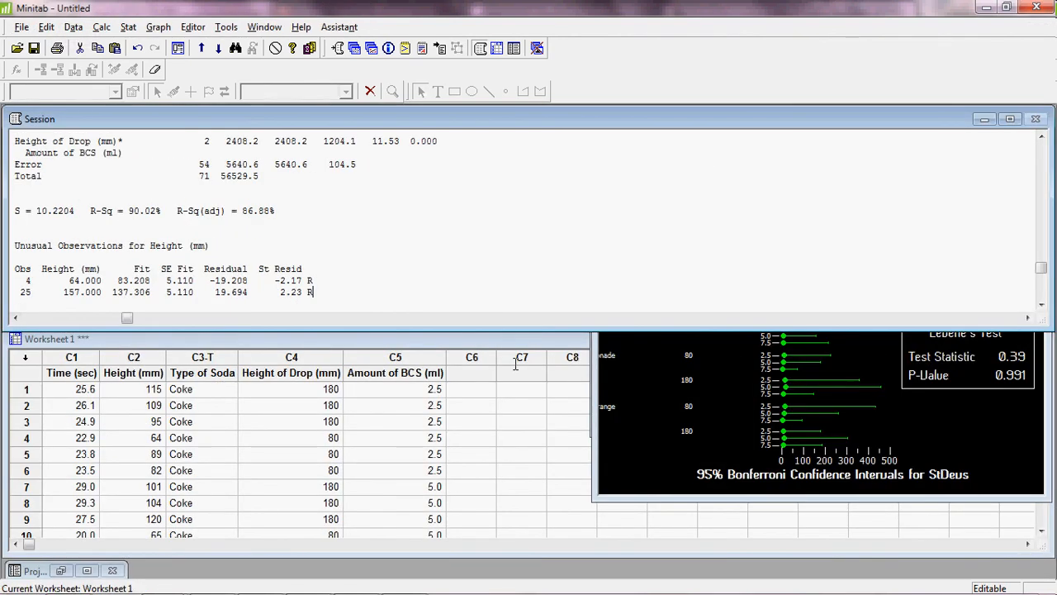
click(505, 338)
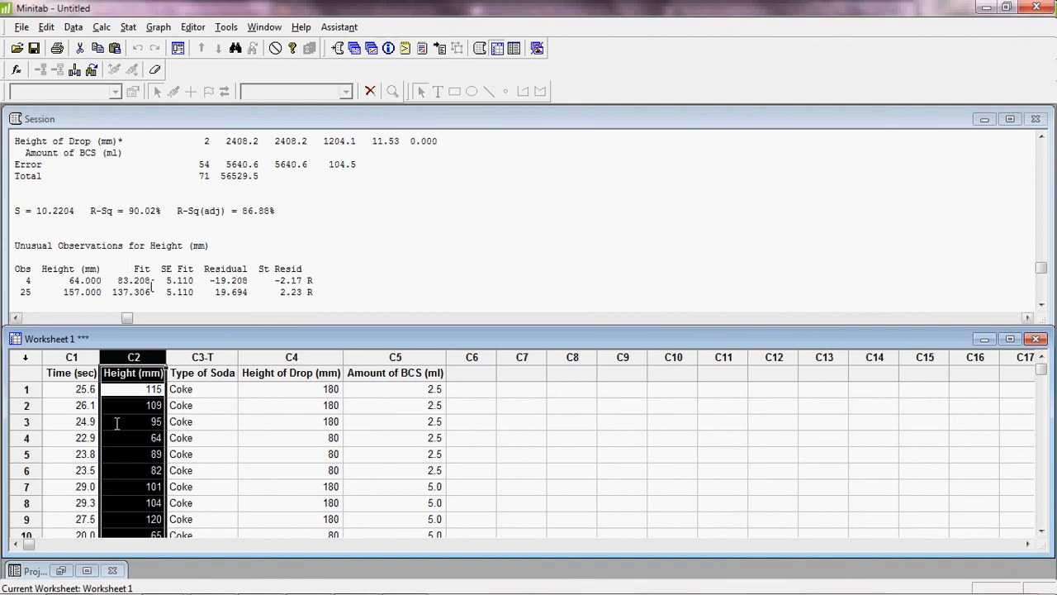
click(31, 438)
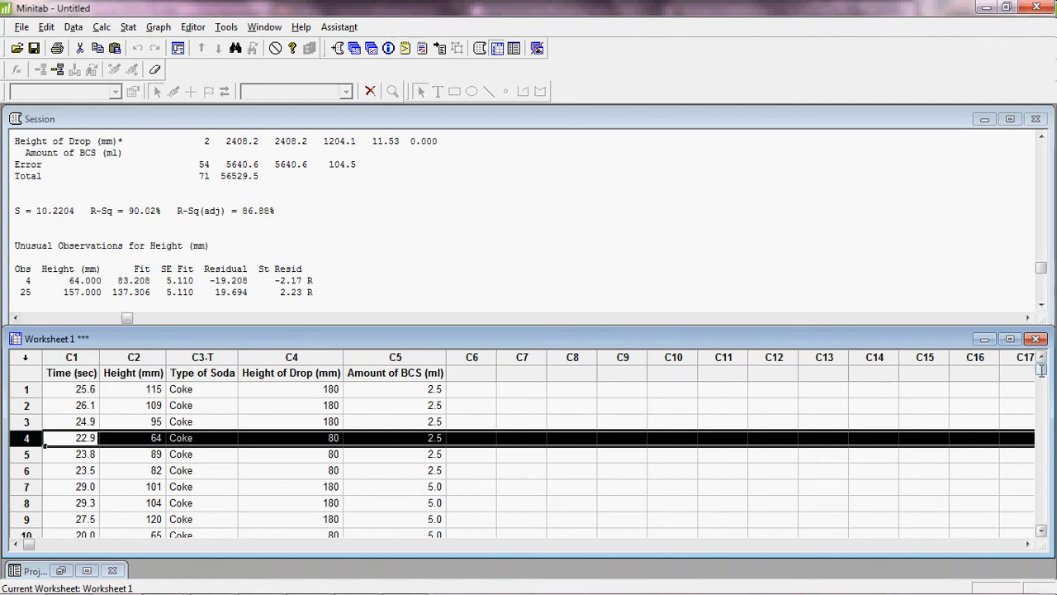
scroll(1041, 370, down, 1)
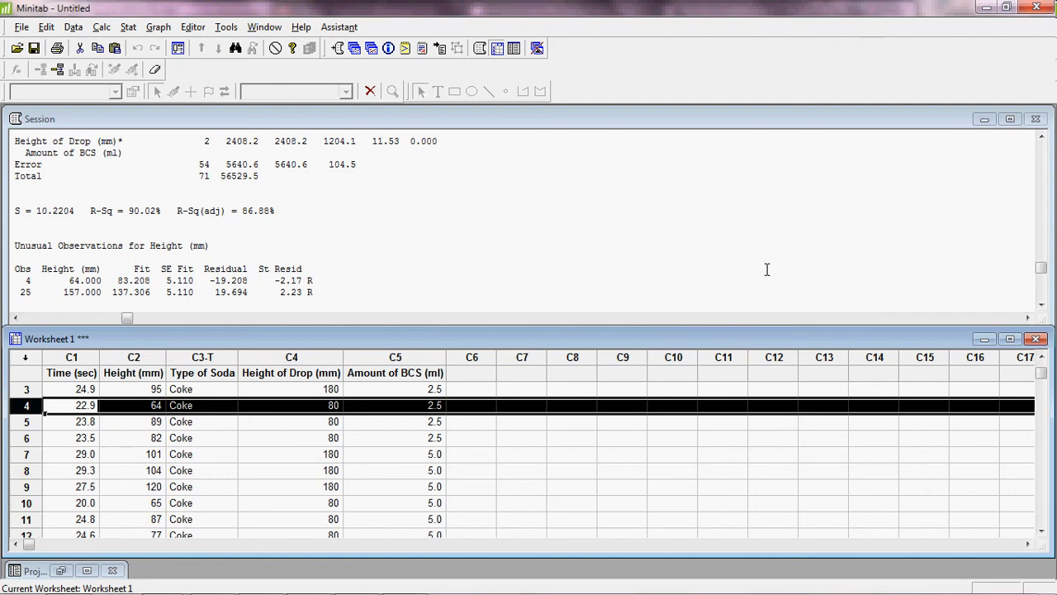
click(809, 260)
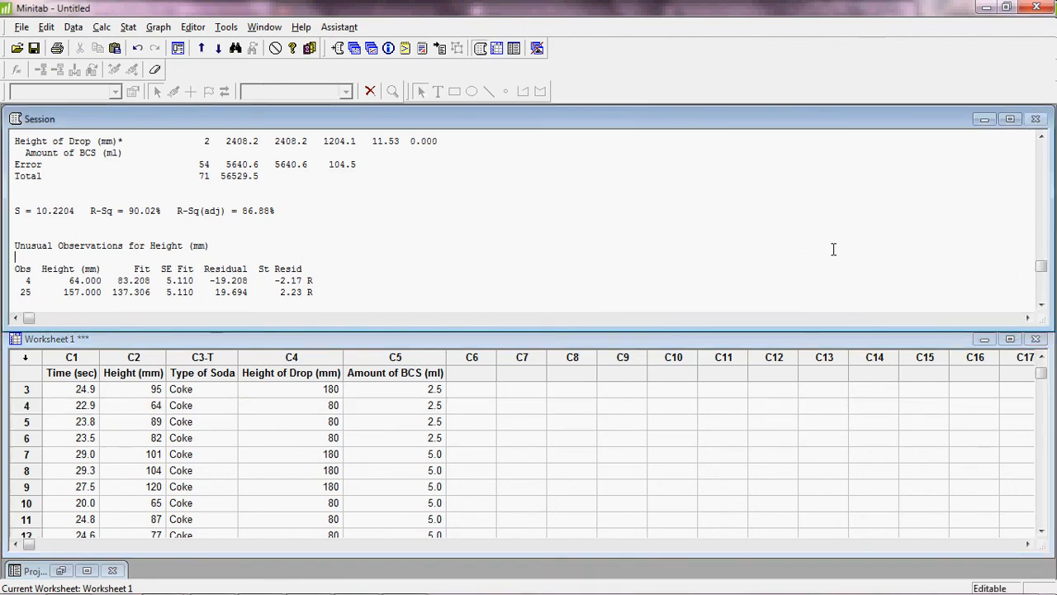
Scroll the Session pane up to the Height (mm) Analysis of Variance table heading.
click(1041, 137)
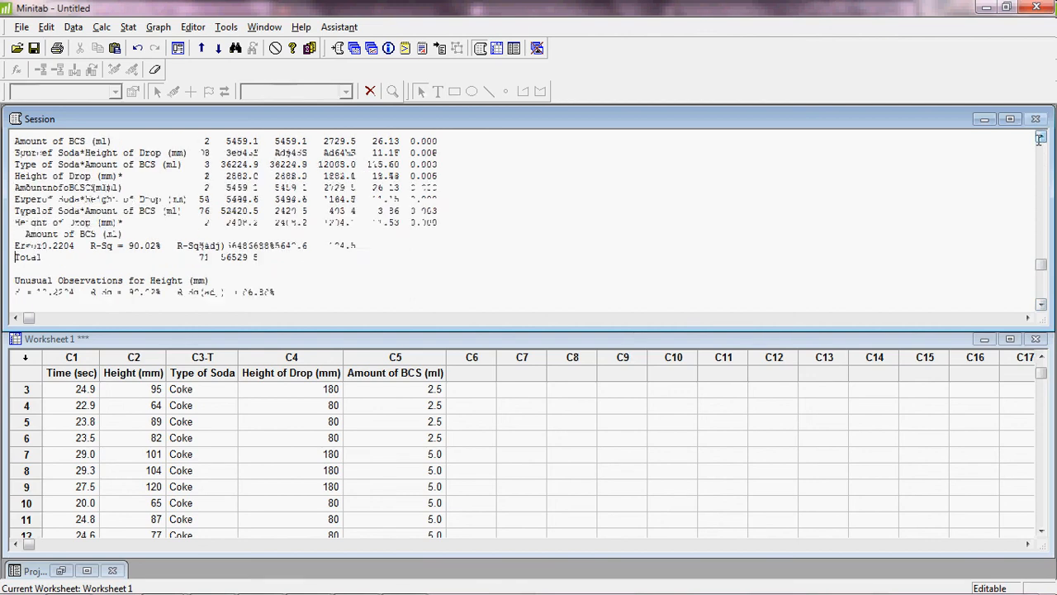
click(1040, 139)
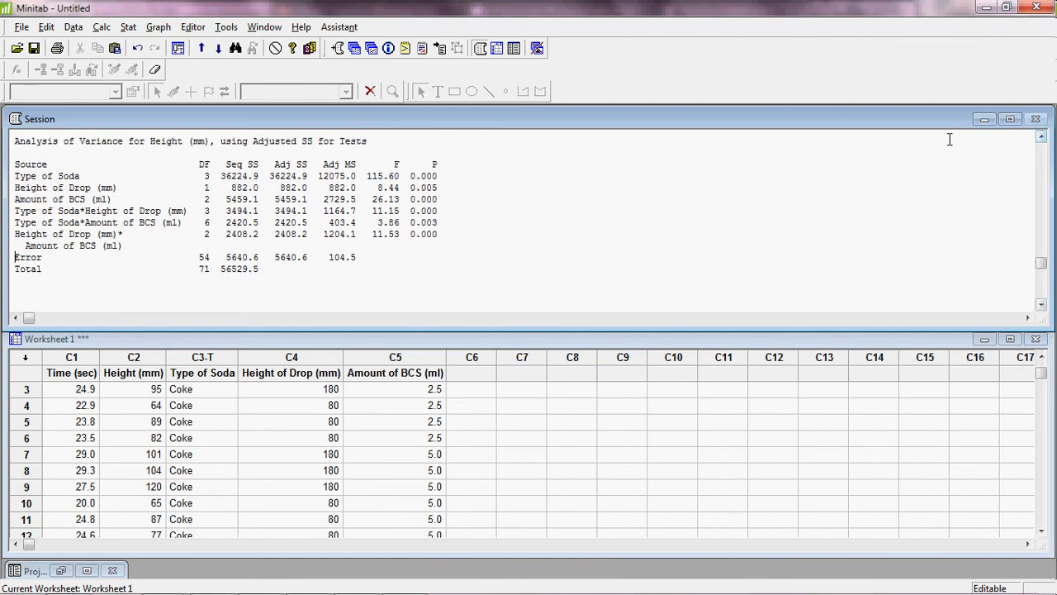